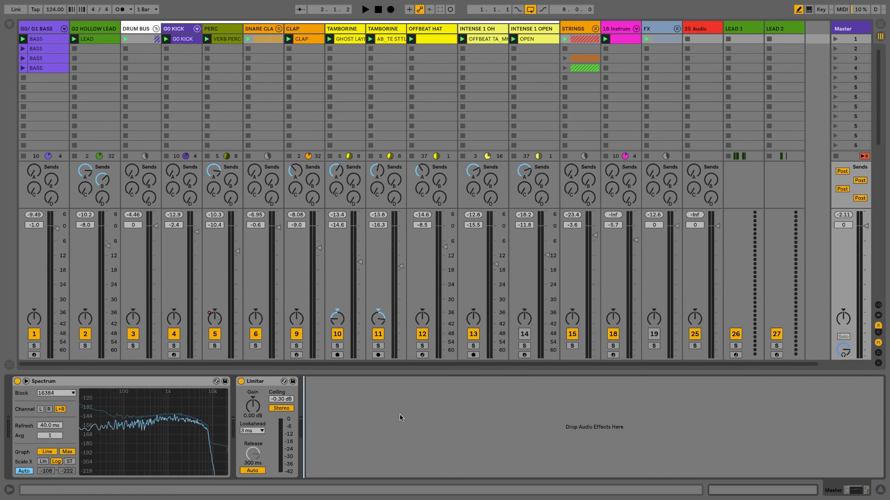
Step: Start playback and show the DRUM BUS track's still-empty device chain
key("space")
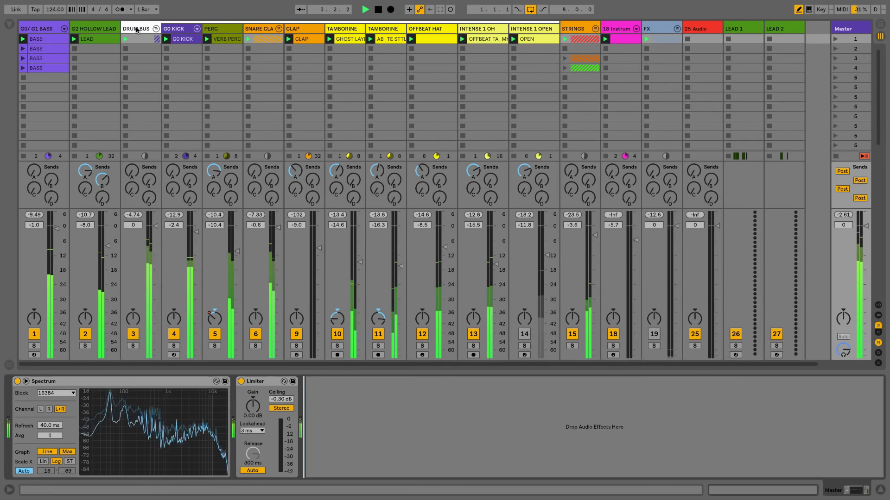
left_click(141, 53)
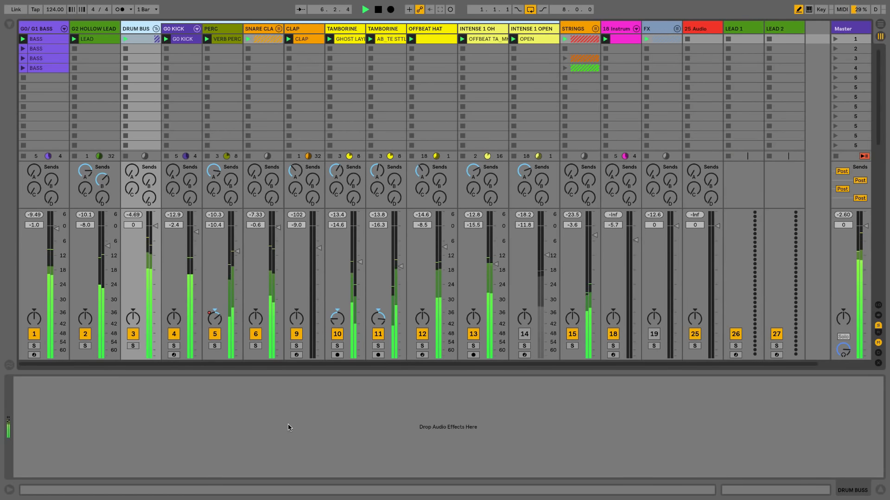
Step: Stop playback and briefly expand, then collapse, the SNARE CLA group
key("space")
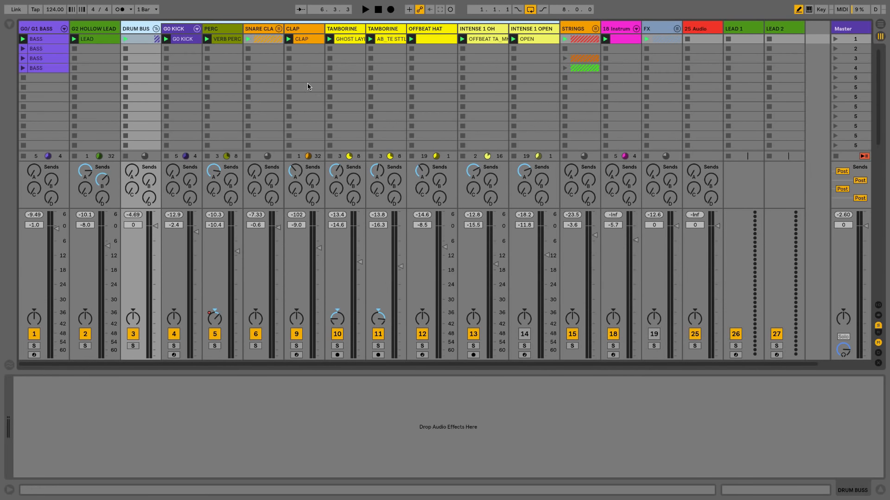
left_click(278, 30)
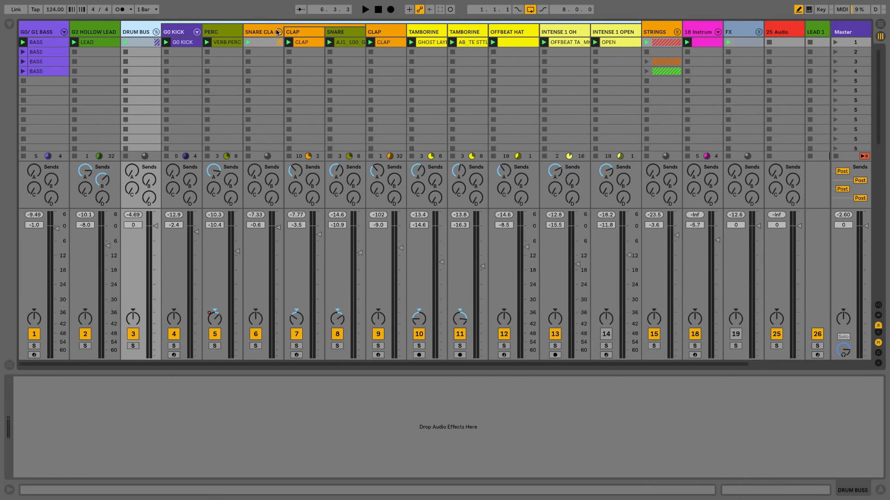
left_click(278, 32)
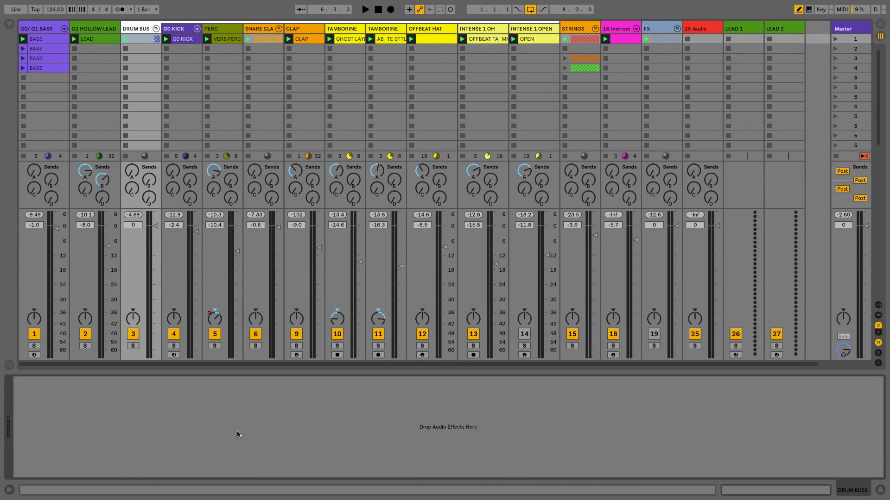
Step: Load the Punchy Driven preset onto the DRUM BUS from a 'punchy driv' browser search
key("ctrl+f")
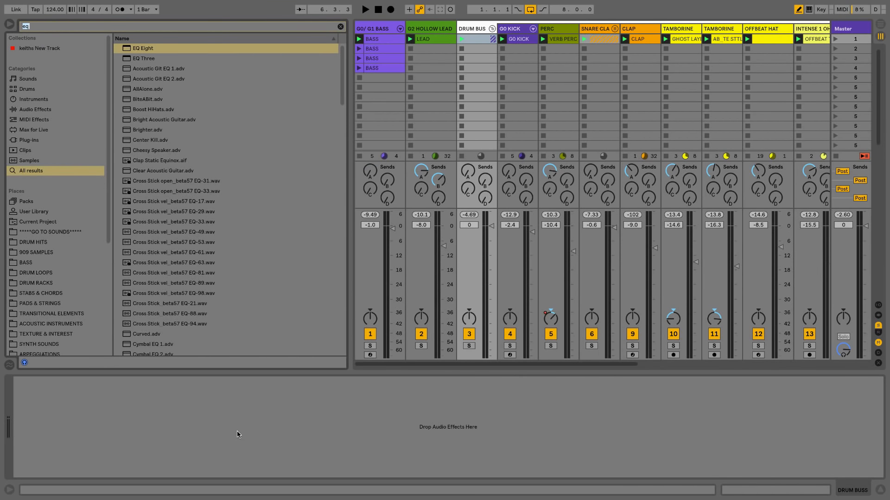
type("punchy d")
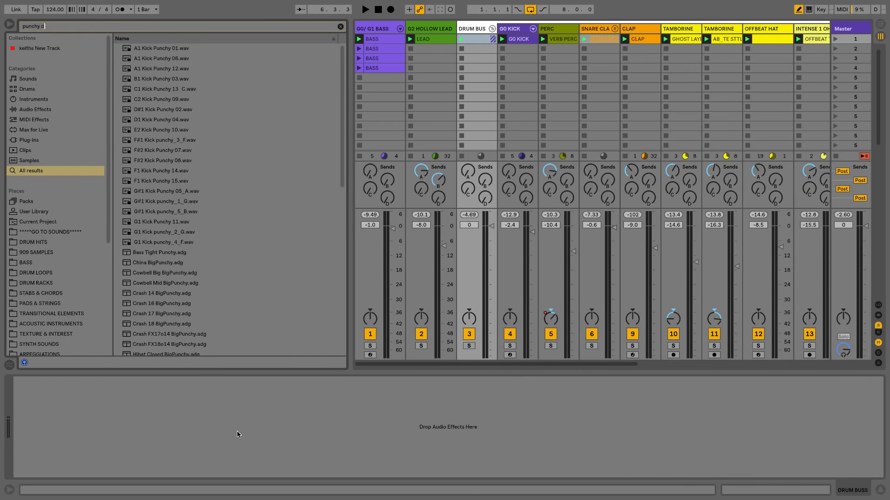
type("riven")
key("Down")
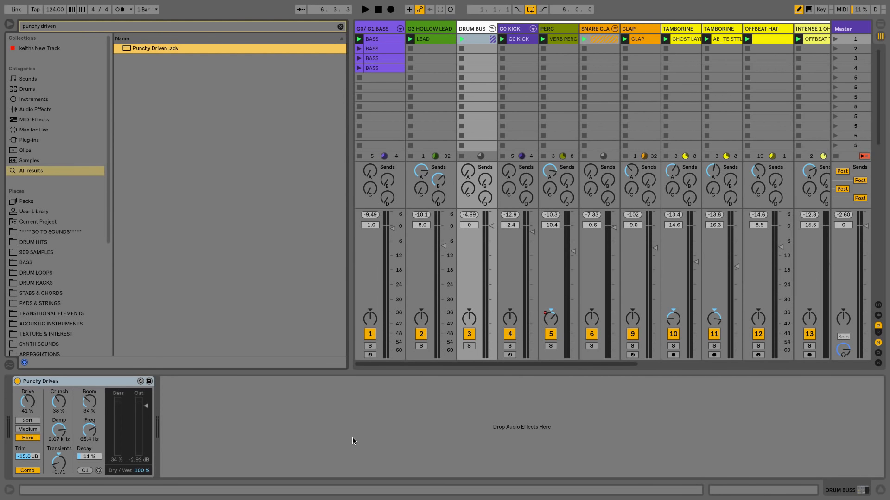
key("ctrl+alt+b")
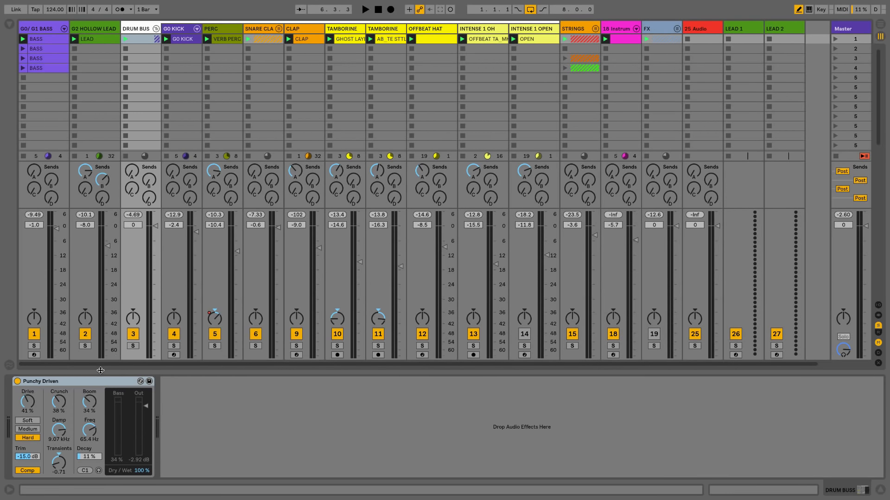
Step: Briefly audition the new effect, then solo the DRUM BUS track
key("space")
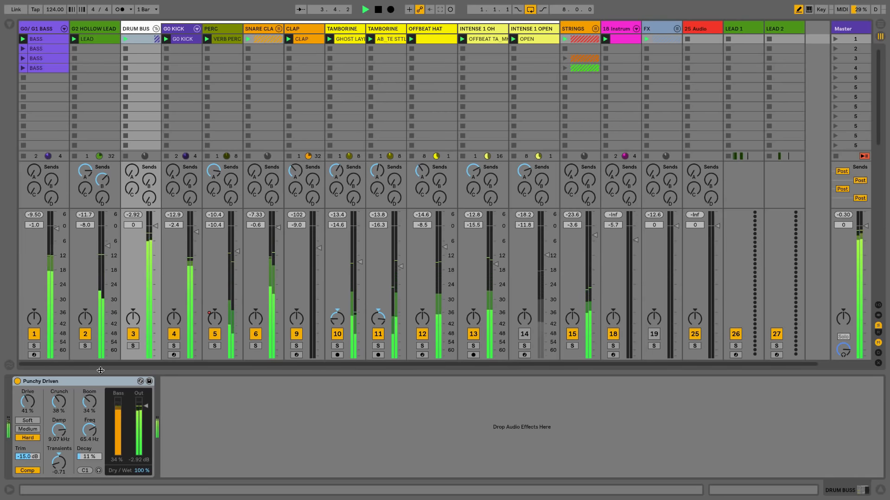
key("space")
left_click(133, 346)
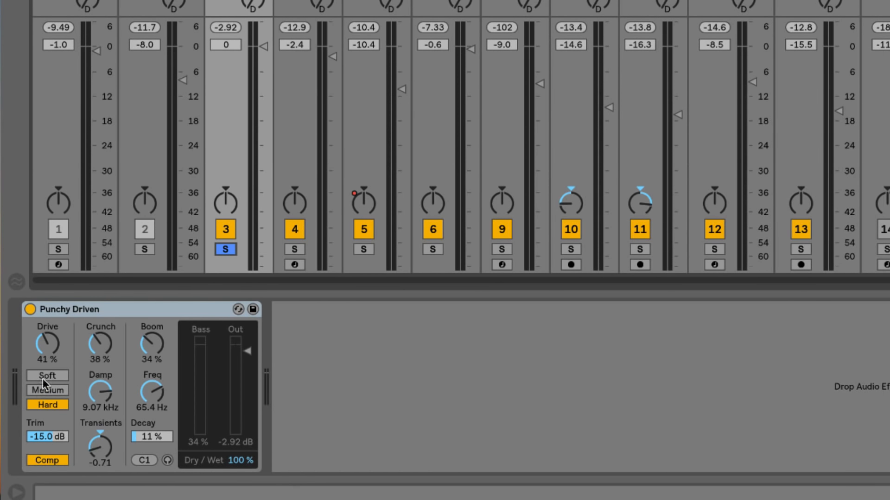
Step: While playing, try Soft, then set Punchy Driven's drive mode to Medium
key("space")
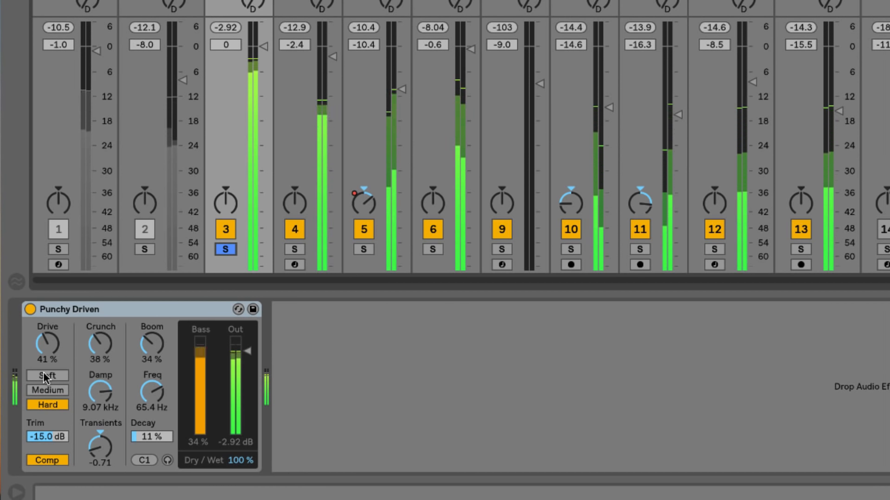
left_click(47, 375)
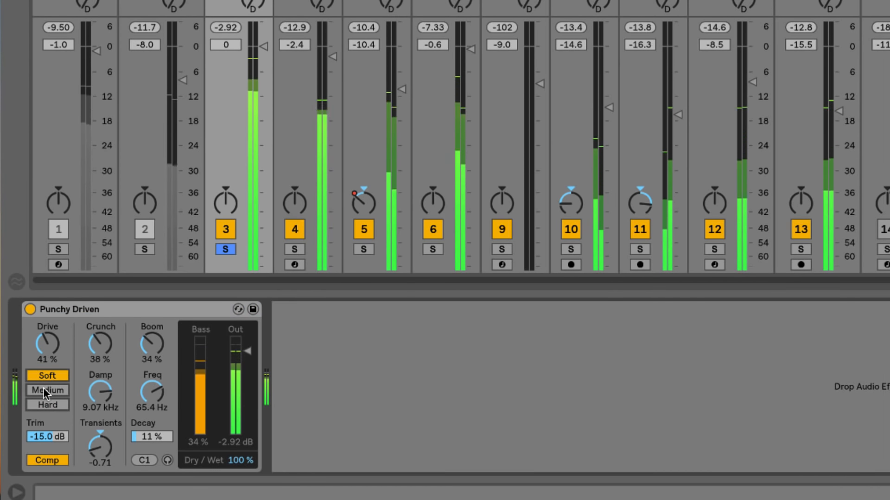
left_click(45, 390)
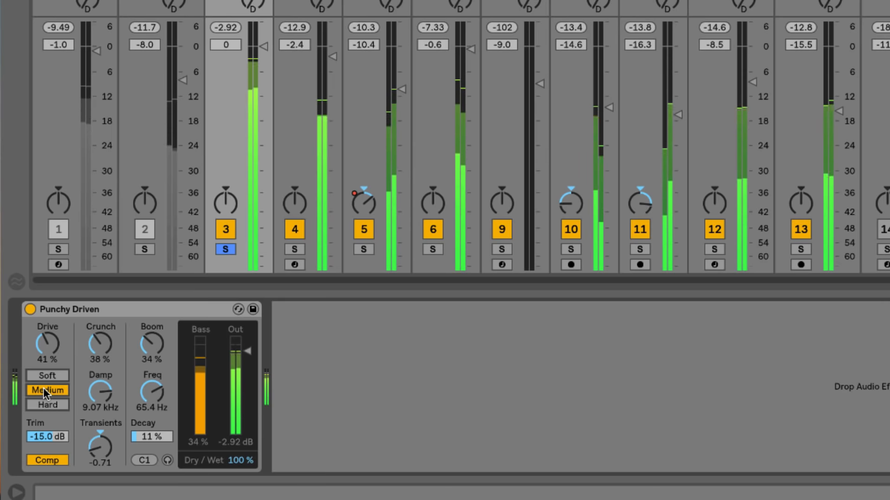
key("space")
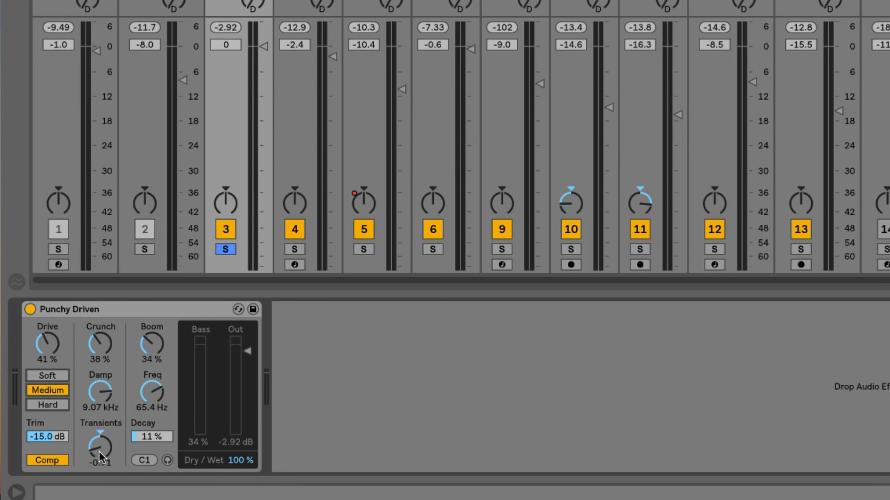
Step: While listening, raise Punchy Driven's Transients to 0.19, Crunch to 48 % and Damp to 20.0 kHz
key("space")
left_click_drag(99, 451, 99, 403)
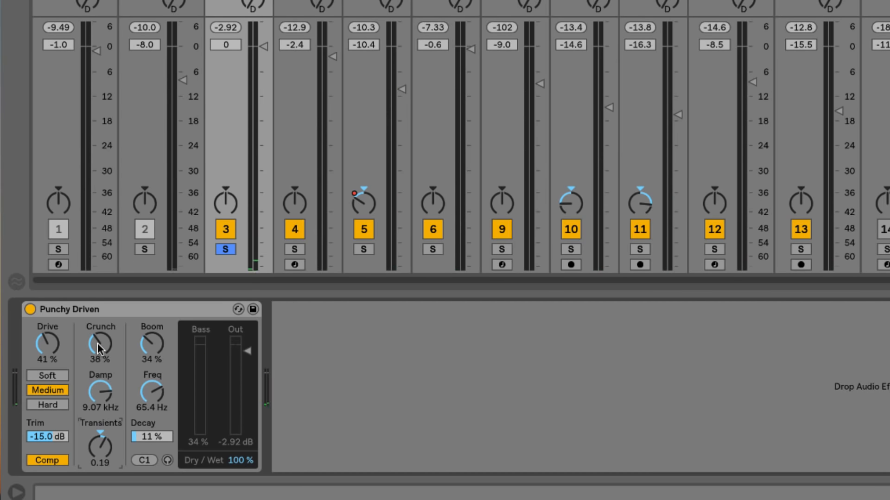
key("space")
mouse_move(97, 343)
left_mouse_down()
mouse_move(97, 312)
mouse_move(97, 334)
left_mouse_up()
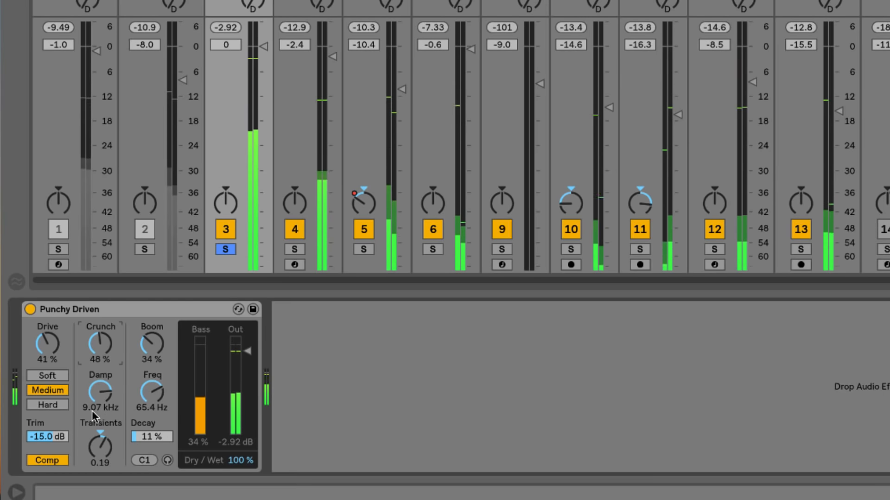
key("space")
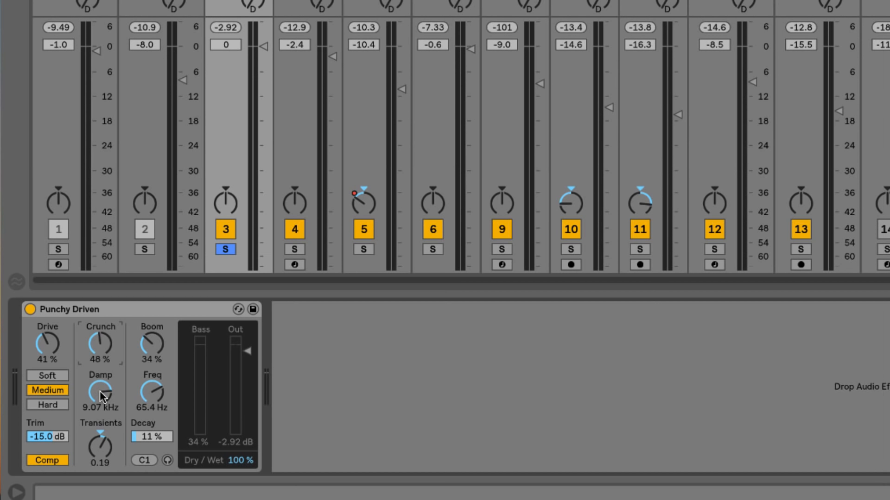
key("space")
left_click_drag(99, 391, 99, 355)
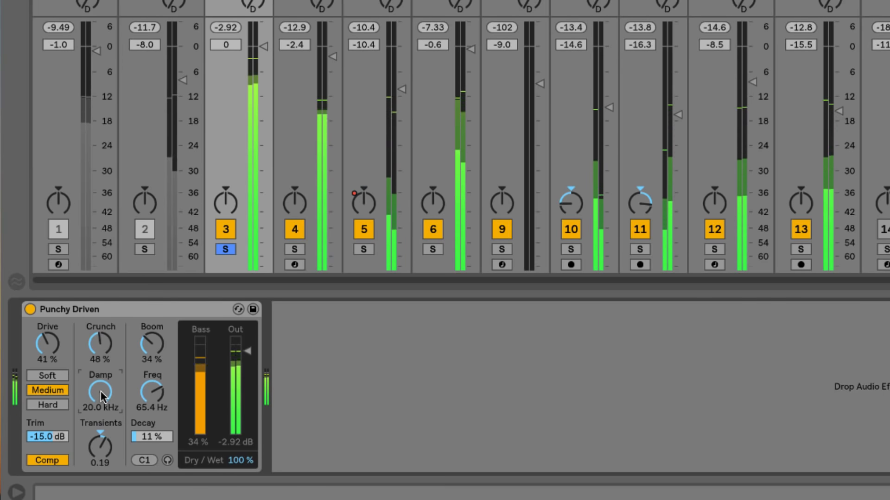
key("space")
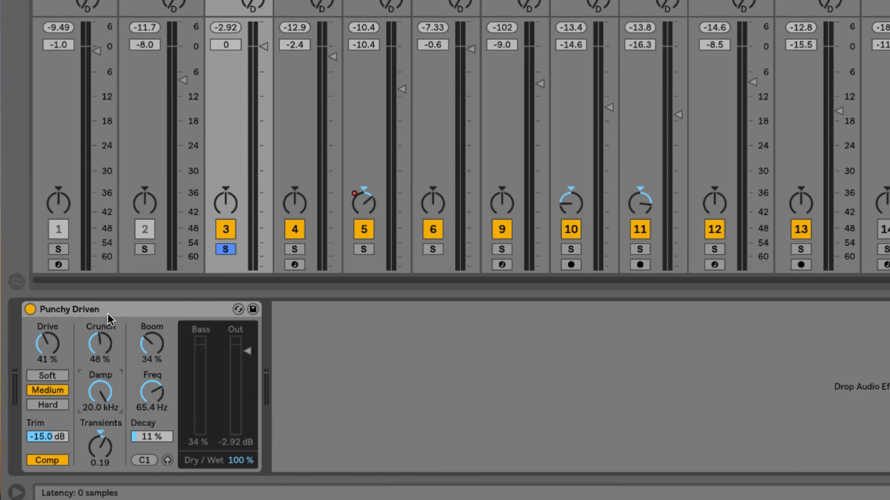
Step: Compare Punchy Driven bypassed and on, then set its Out level to -5.00 dB
left_click(30, 310)
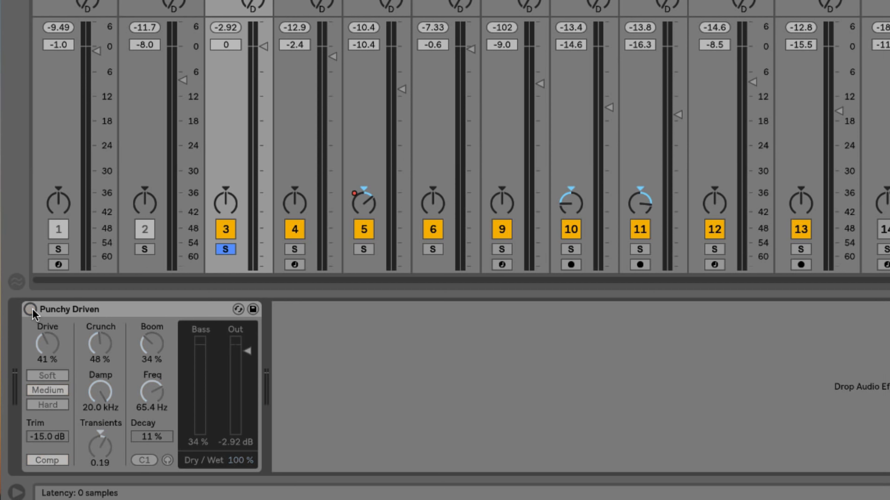
key("space")
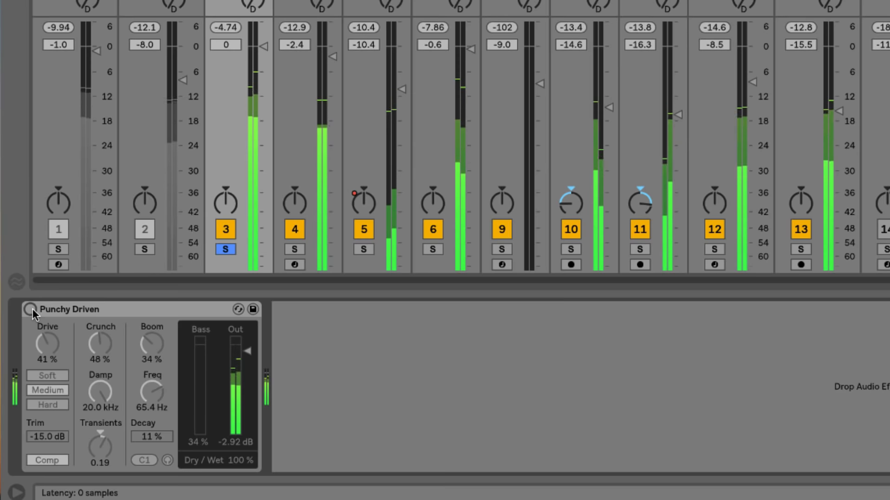
left_click(31, 309)
key("space")
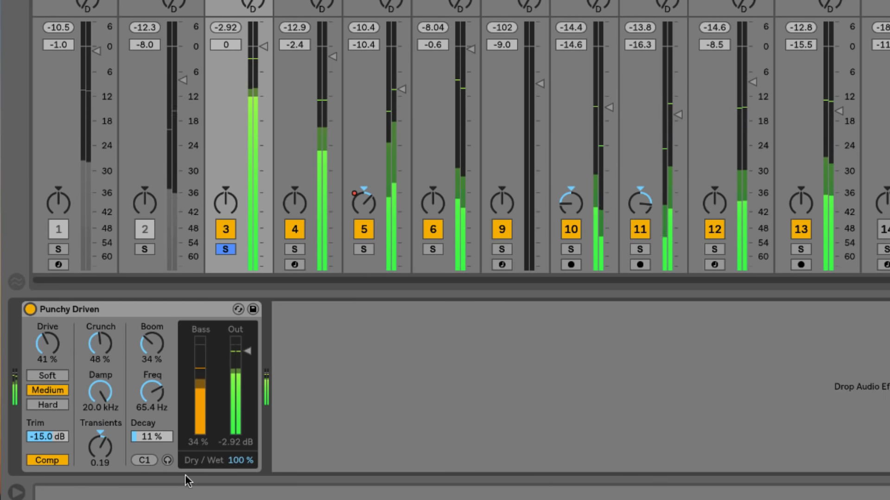
left_click(227, 442)
type("-5")
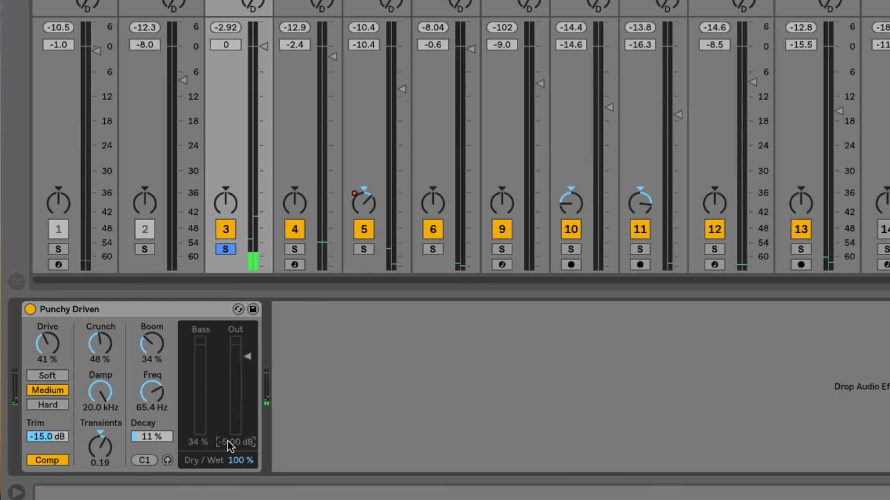
key("Return")
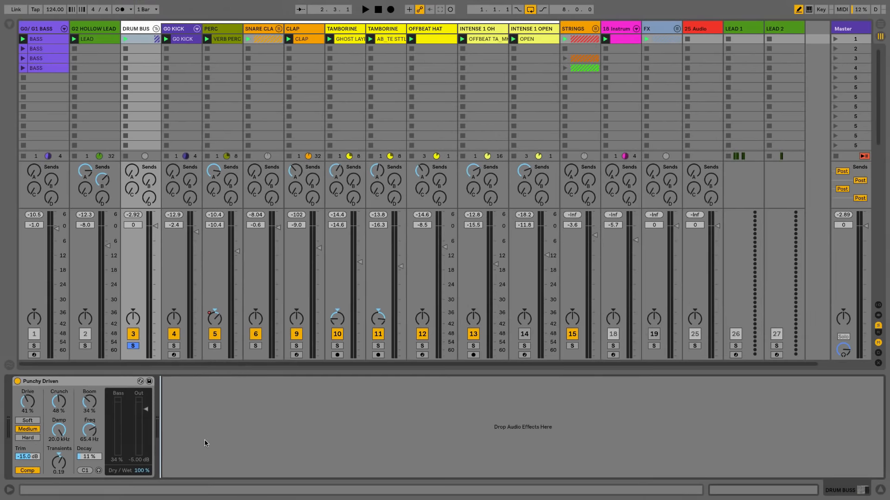
Step: Unsolo the DRUM BUS and A/B Punchy Driven in the full mix, leaving it on
left_click(131, 346)
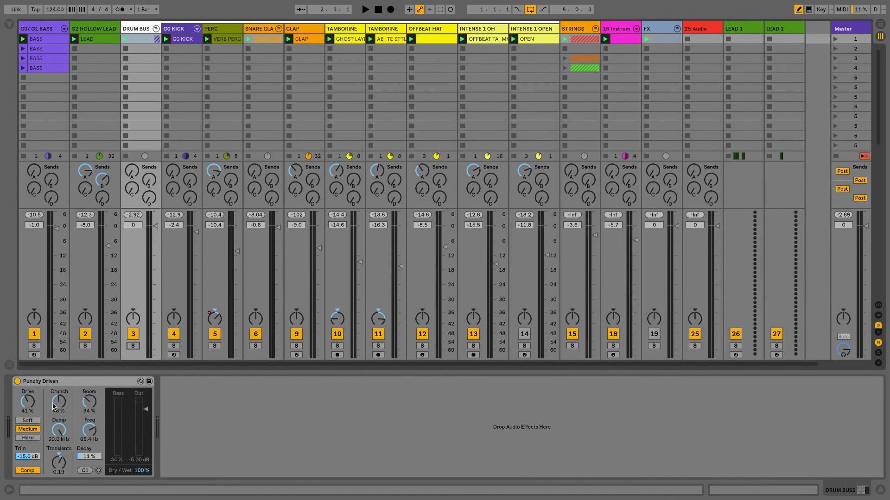
left_click(17, 381)
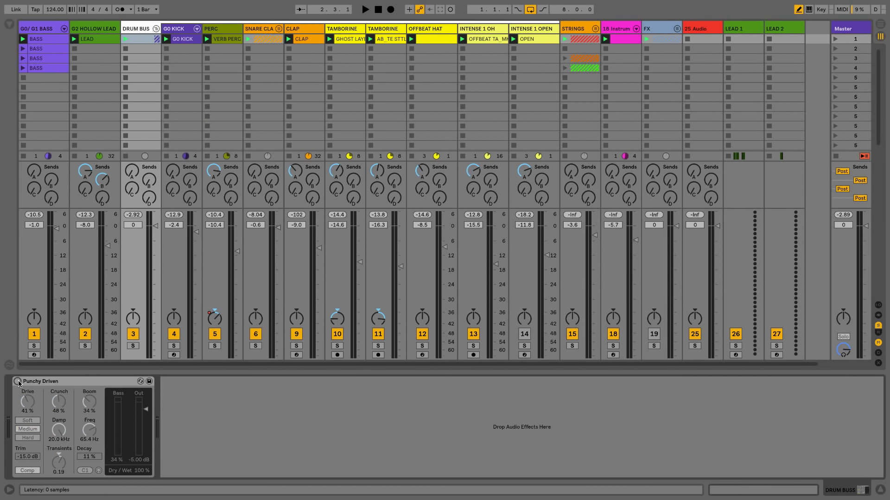
key("space")
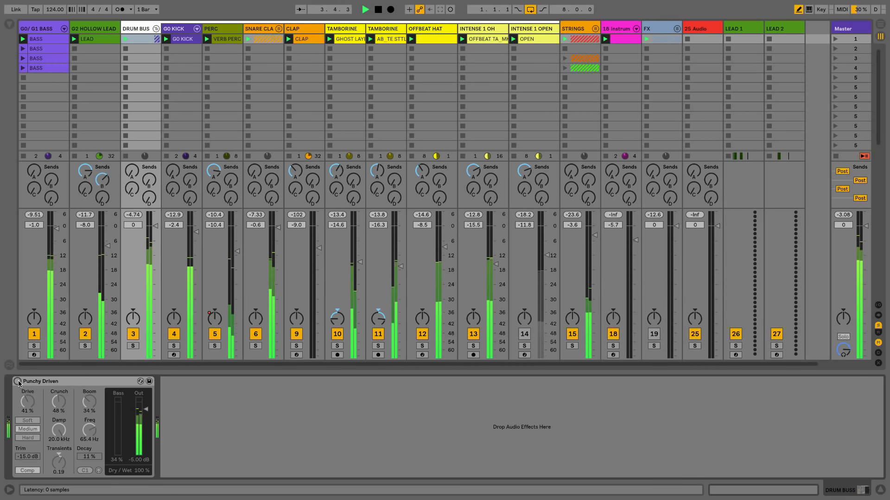
left_click(17, 381)
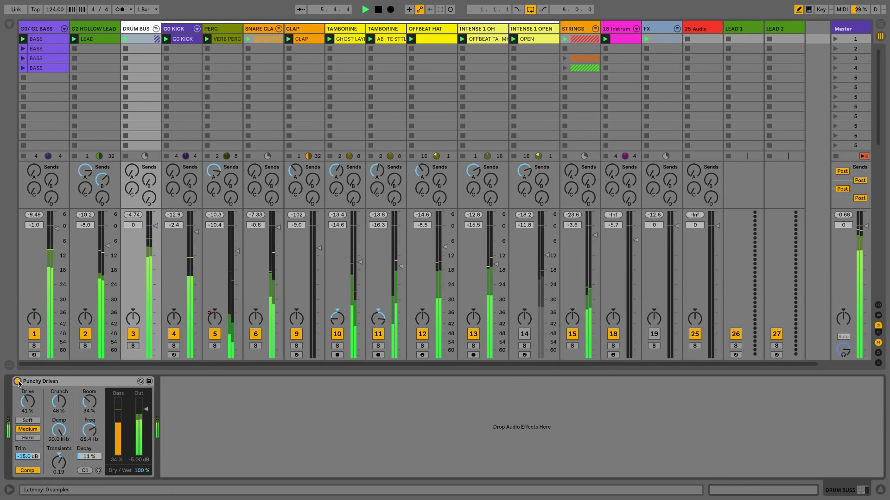
left_click(18, 381)
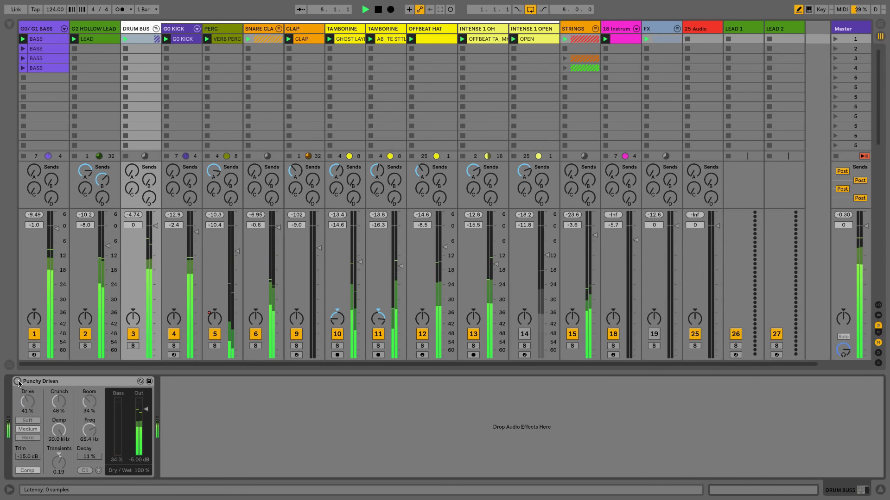
left_click(17, 382)
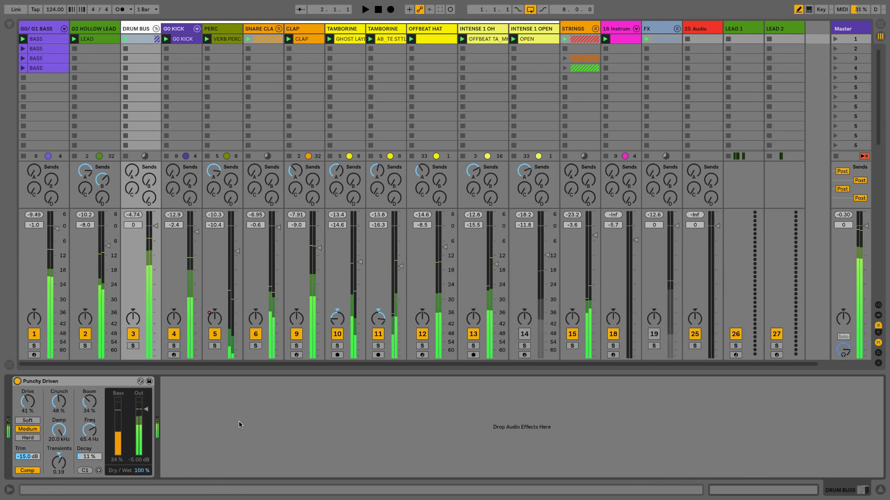
key("space")
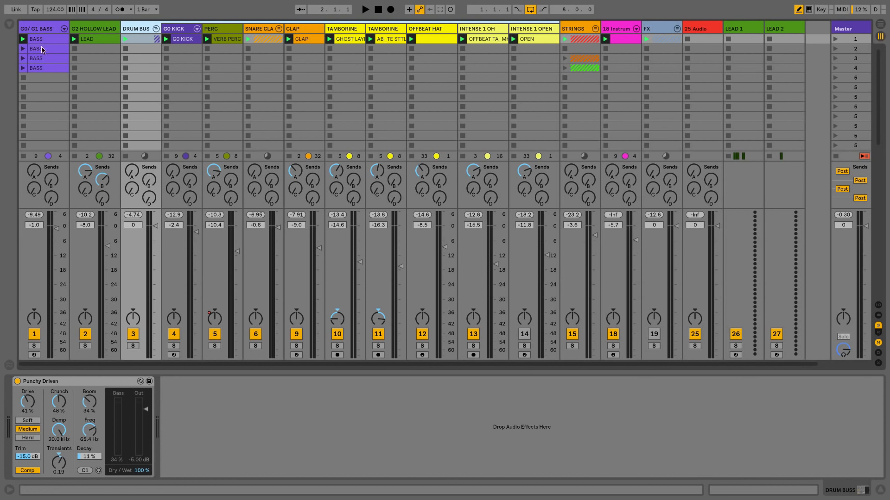
Step: Select the G0/G1 Bass track and load the Drum Patina preset after Spectrum
left_click(35, 30)
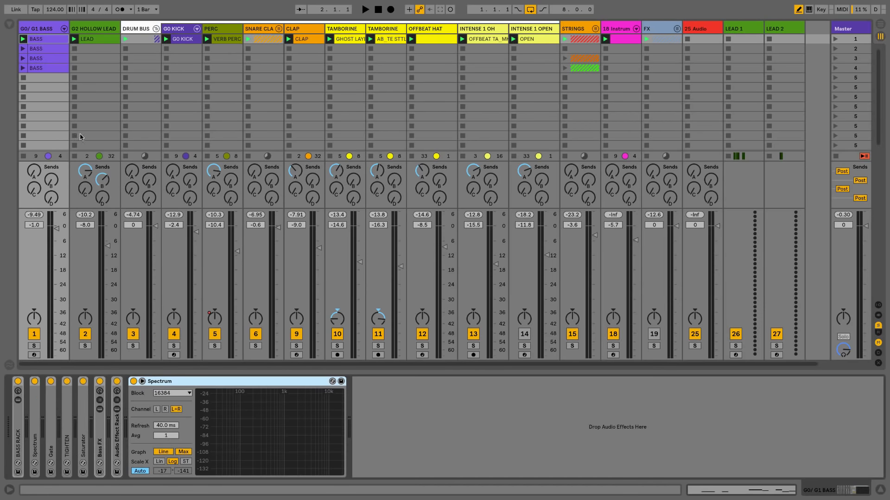
key("ctrl+f")
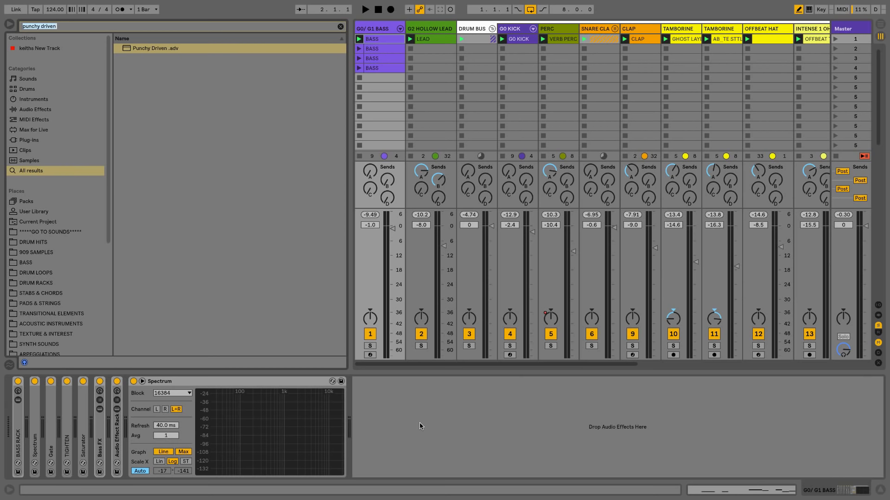
type("drum")
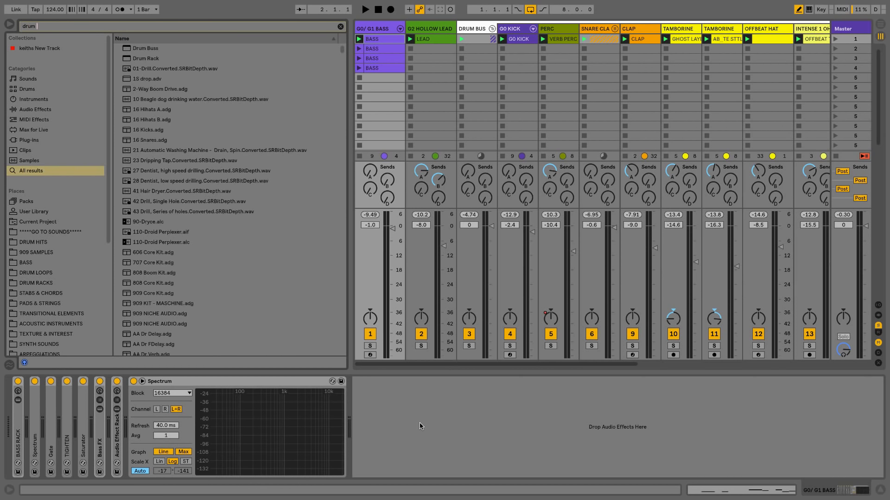
type(" patina")
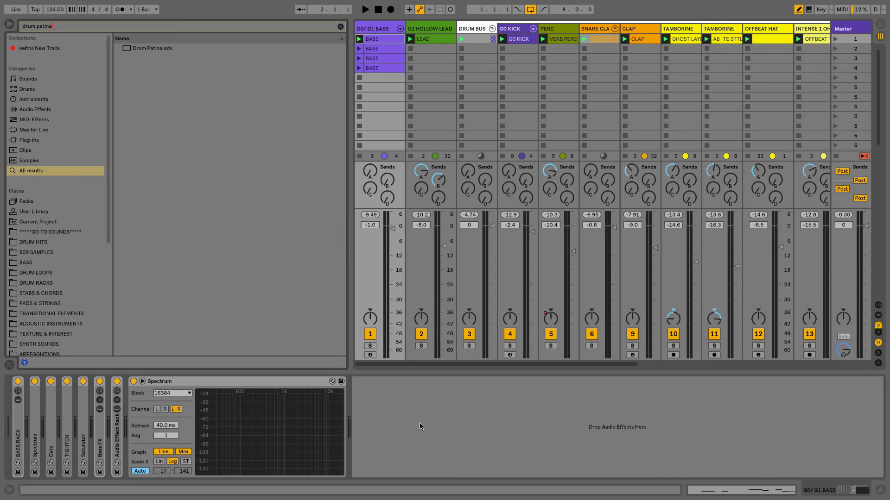
key("Down")
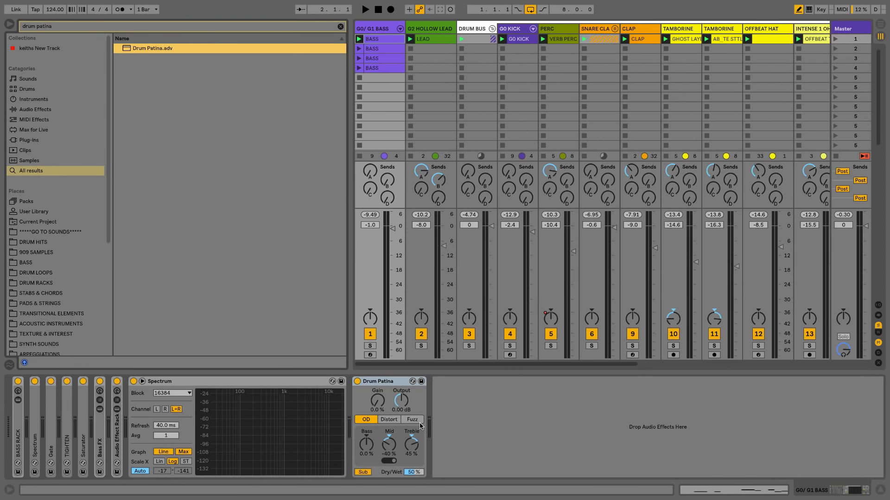
key("ctrl+alt+b")
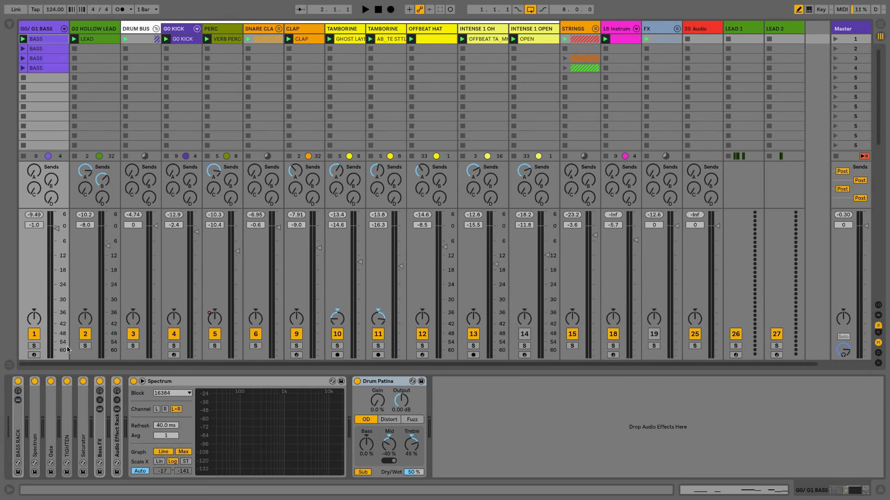
Step: Solo the G0/G1 Bass track and, during playback, bypass then re-enable Drum Patina
left_click(34, 346)
key("space")
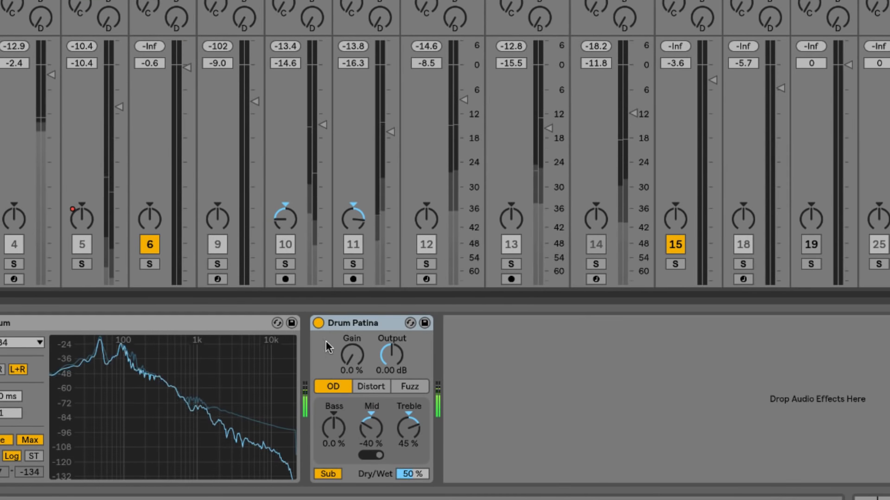
left_click(319, 323)
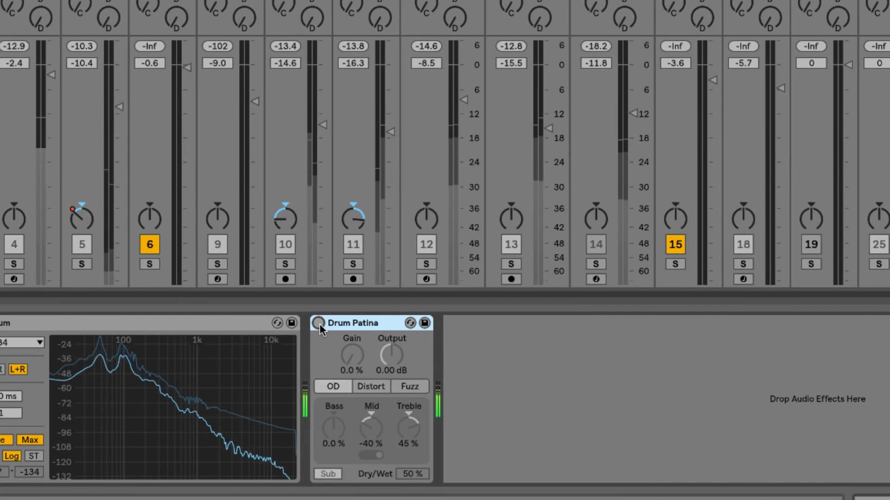
left_click(319, 323)
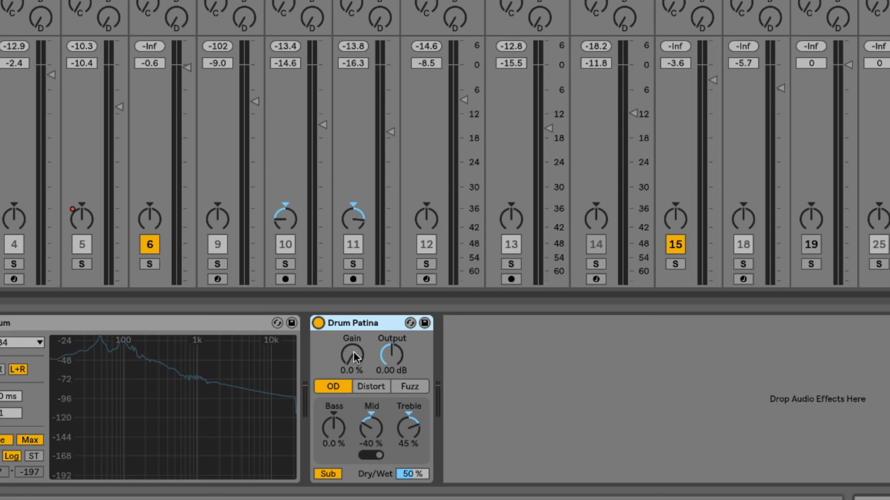
Step: Try Drum Patina at Gain 64 % in Distort and Fuzz, then settle on OD with Gain 25 %
key("space")
left_click_drag(354, 352, 354, 351)
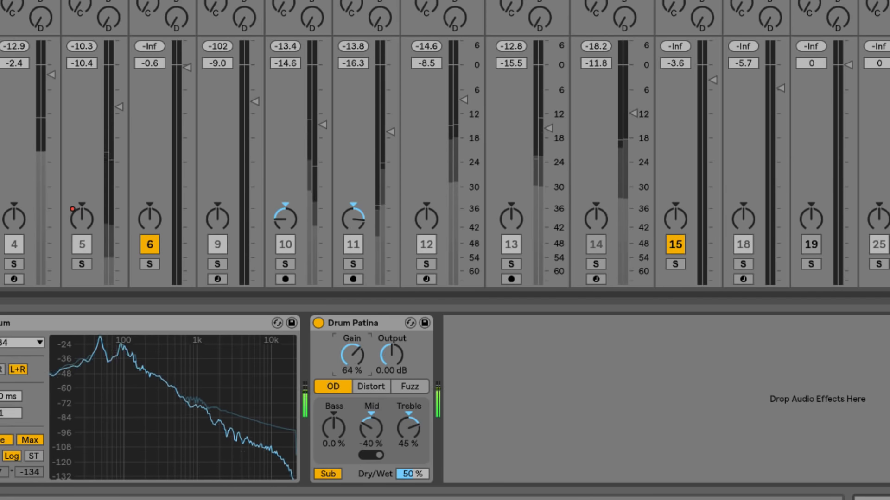
left_click(374, 386)
left_click(402, 386)
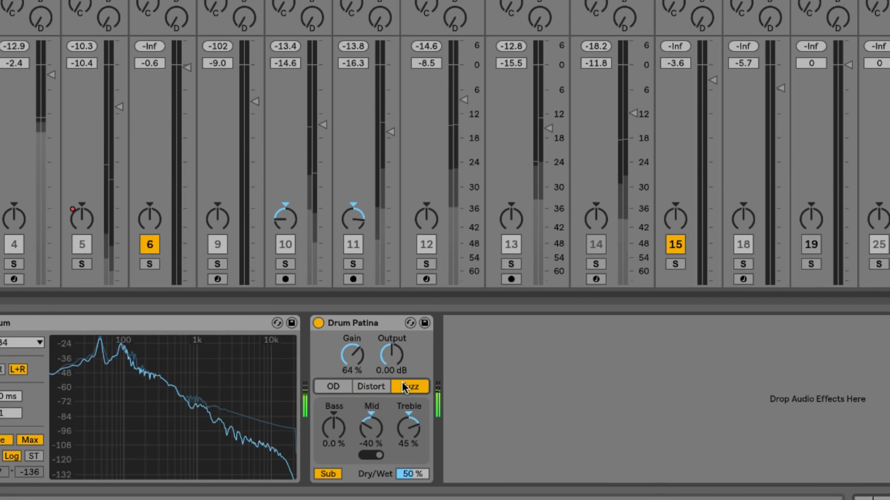
left_click(375, 385)
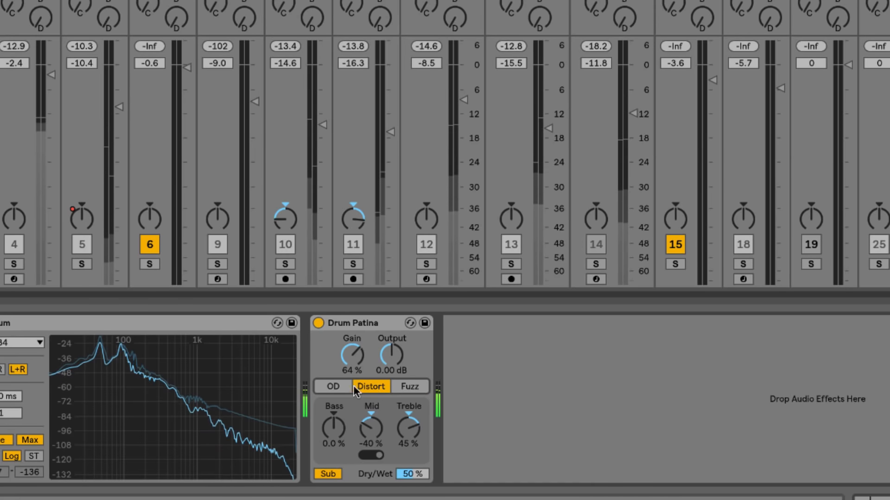
left_click(329, 386)
mouse_move(351, 355)
left_mouse_down()
mouse_move(352, 379)
mouse_move(350, 353)
left_mouse_up()
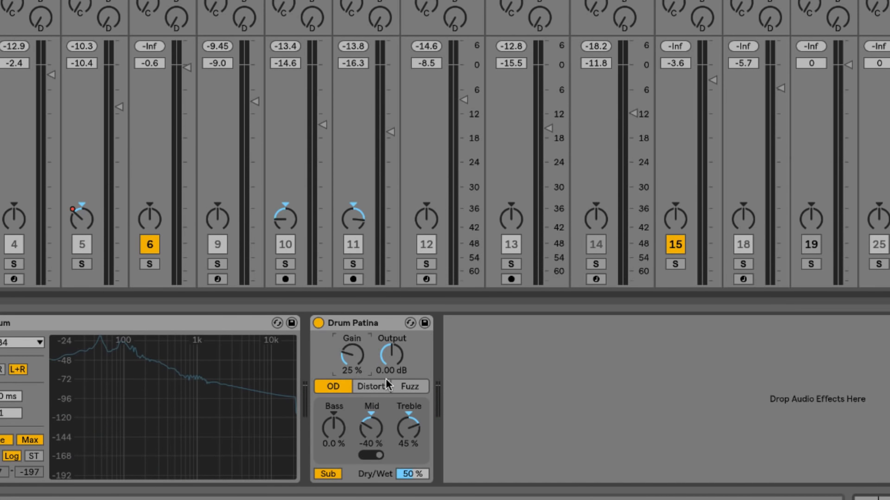
left_click(381, 324)
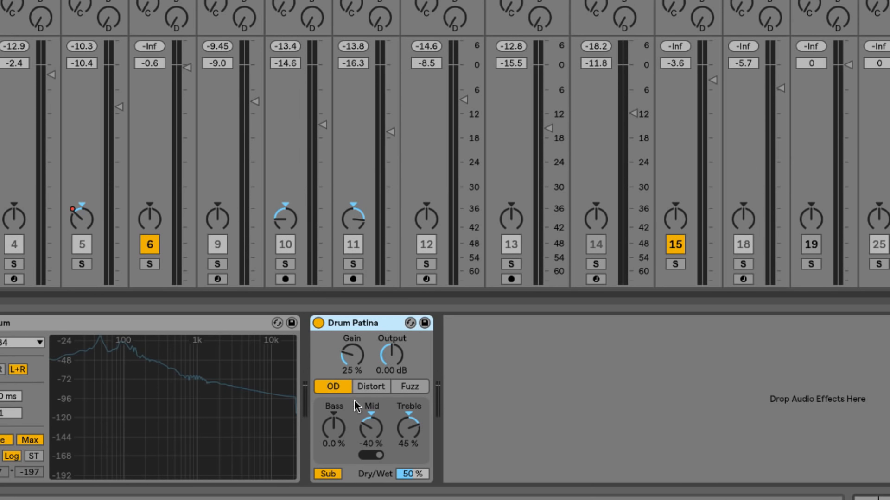
Step: Set Drum Patina's Treble to -29 %, Bass to 30 %, Dry/Wet to 100 %, then bypass it
left_click(335, 426)
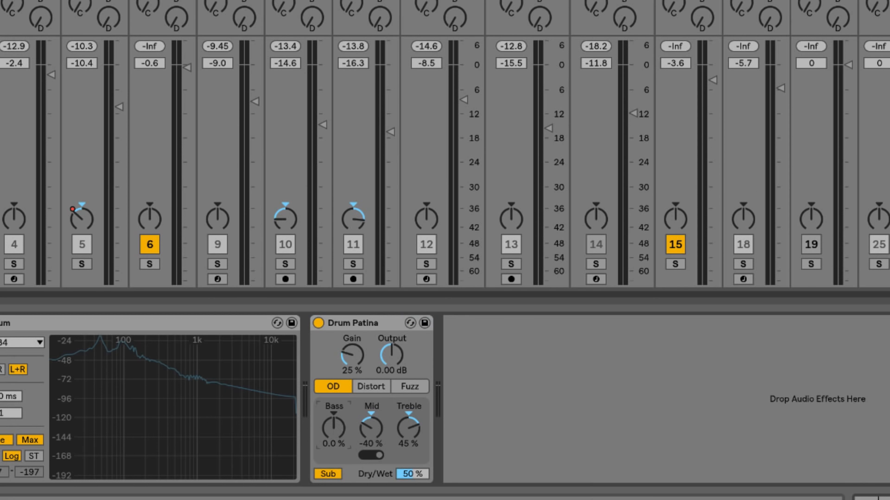
left_click_drag(410, 410, 408, 436)
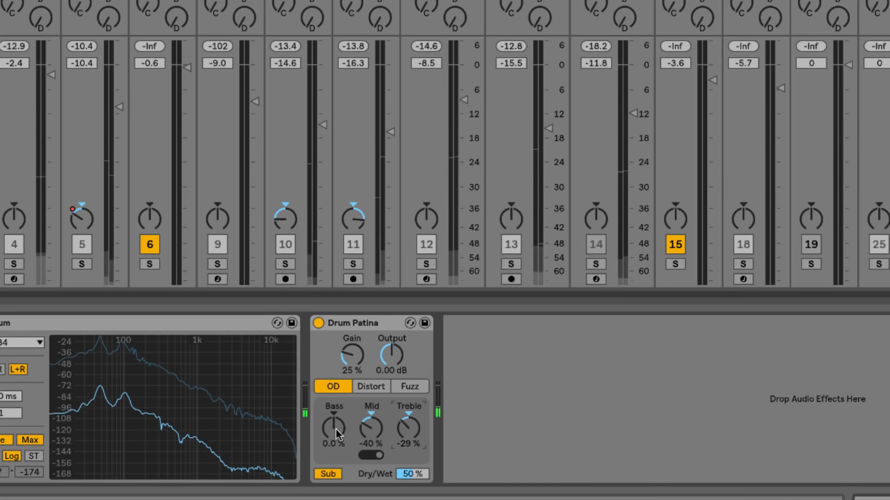
left_click_drag(335, 429, 336, 416)
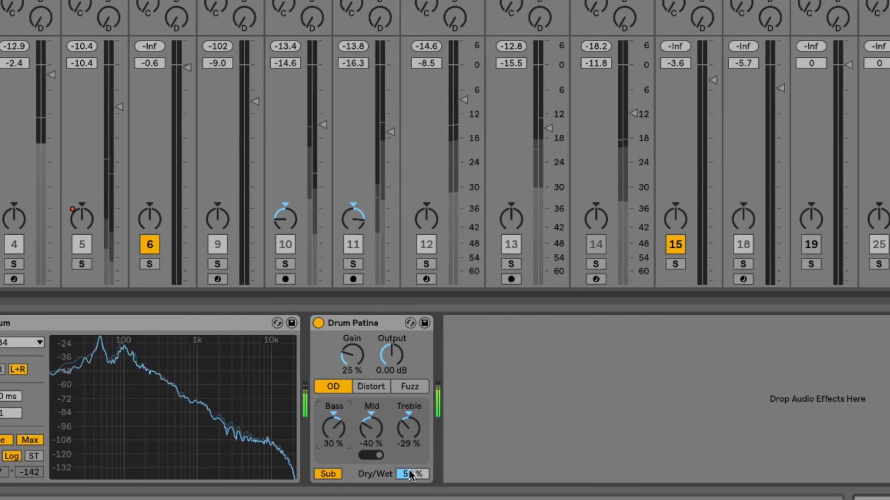
left_click_drag(412, 474, 413, 463)
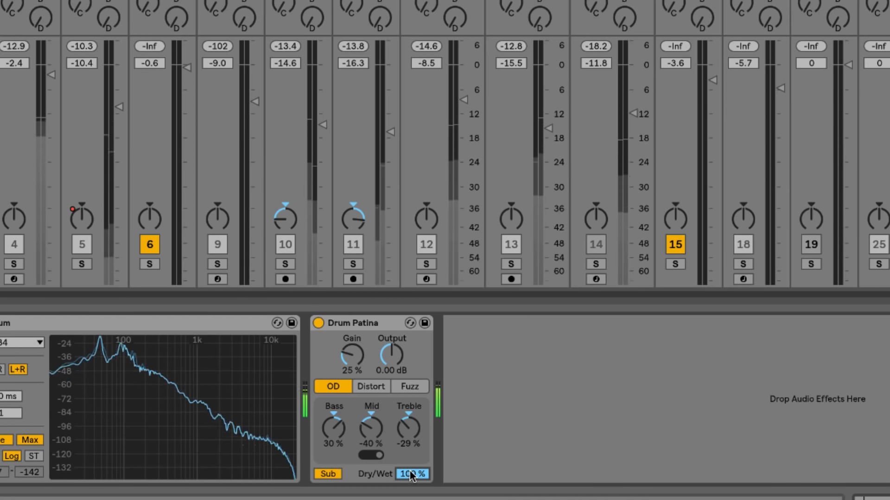
left_click(318, 323)
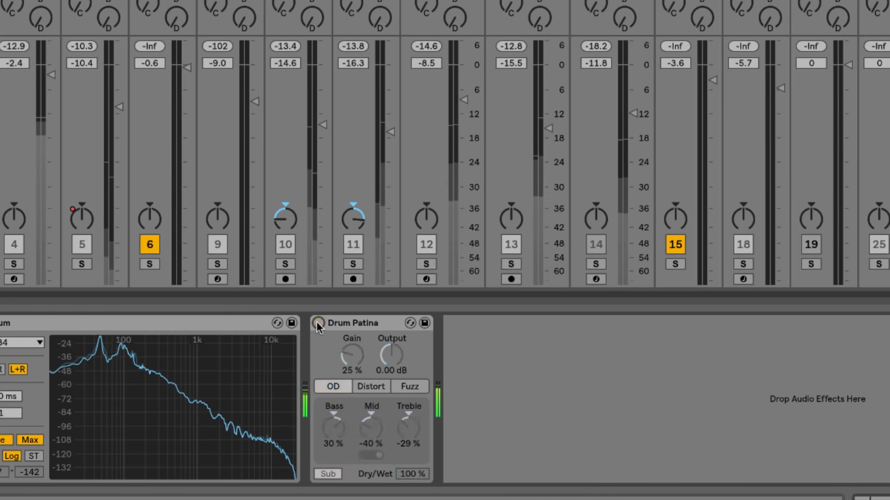
Step: Re-enable Drum Patina and toggle it while the soloed bass plays
left_click(318, 323)
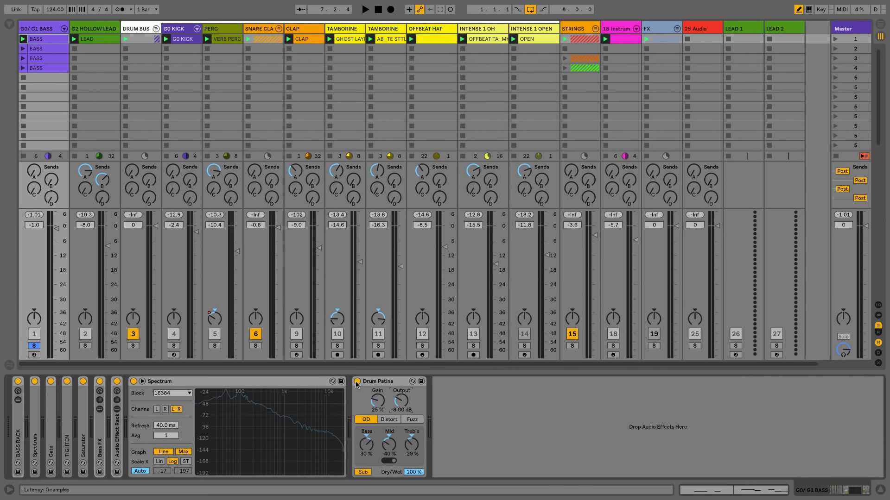
key("space")
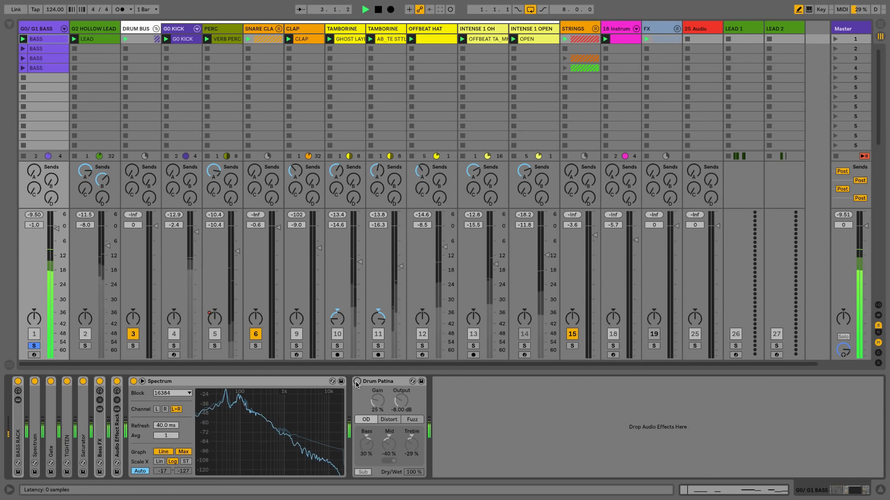
left_click(357, 382)
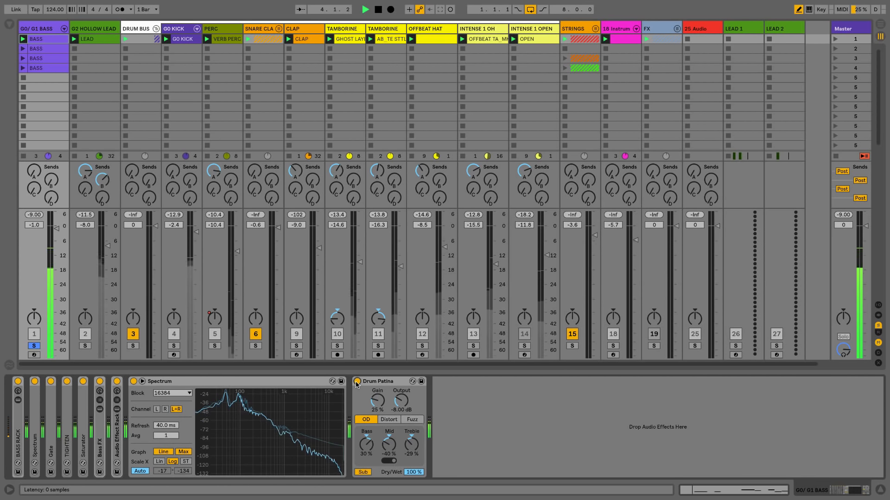
Step: Unsolo the bass and compare Drum Patina bypassed and on in the full mix
left_click(34, 345)
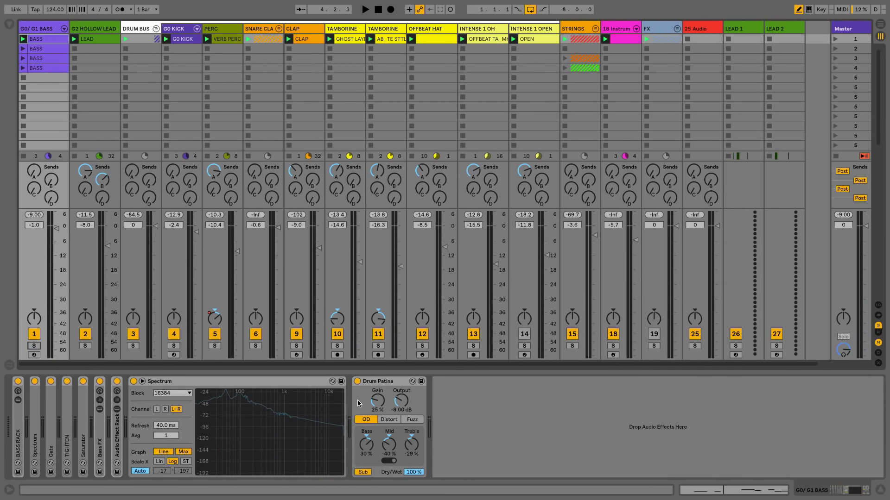
left_click(358, 382)
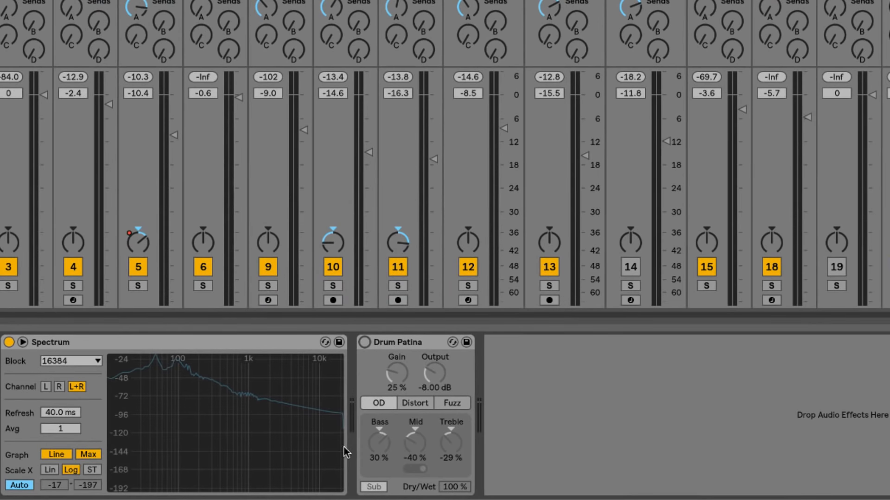
key("space")
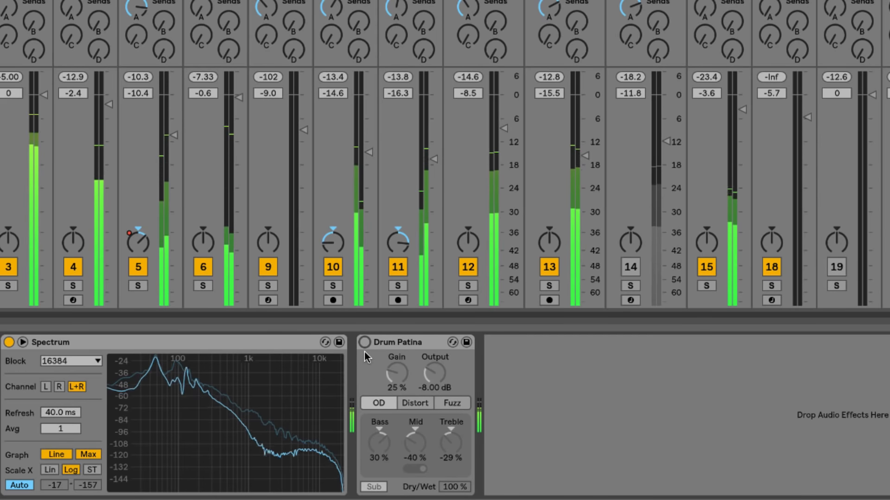
left_click(364, 342)
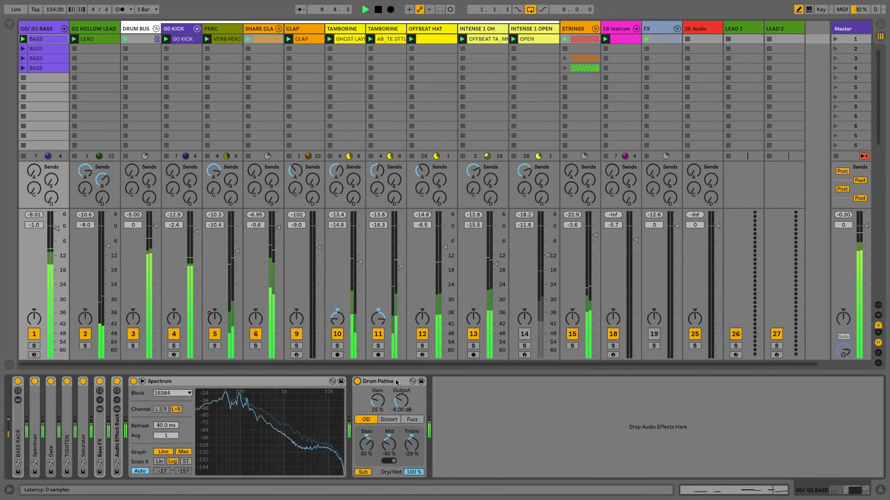
Step: Solo the G2 HOLLOW LEAD track and raise its volume to -1.3 dB
key("space")
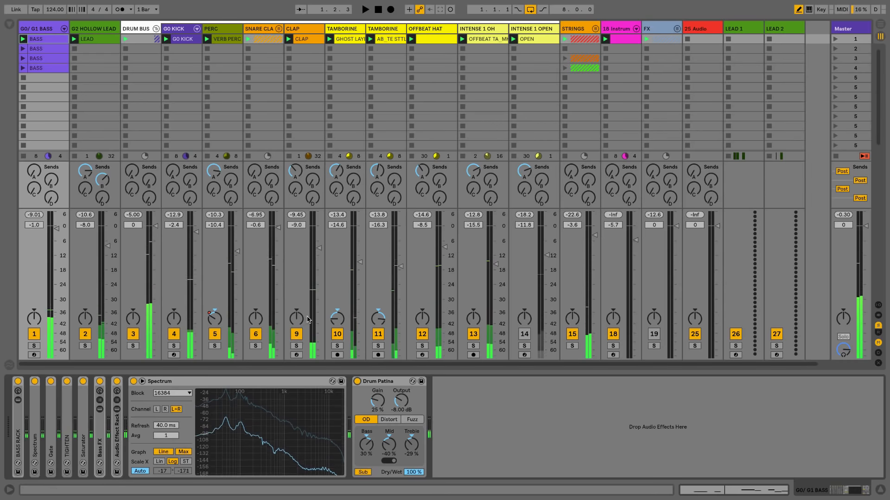
left_click(107, 109)
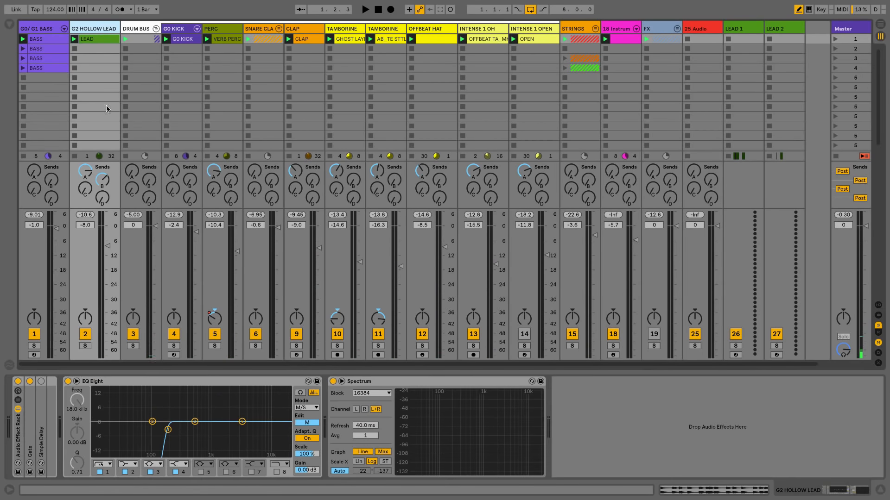
left_click(86, 346)
key("space")
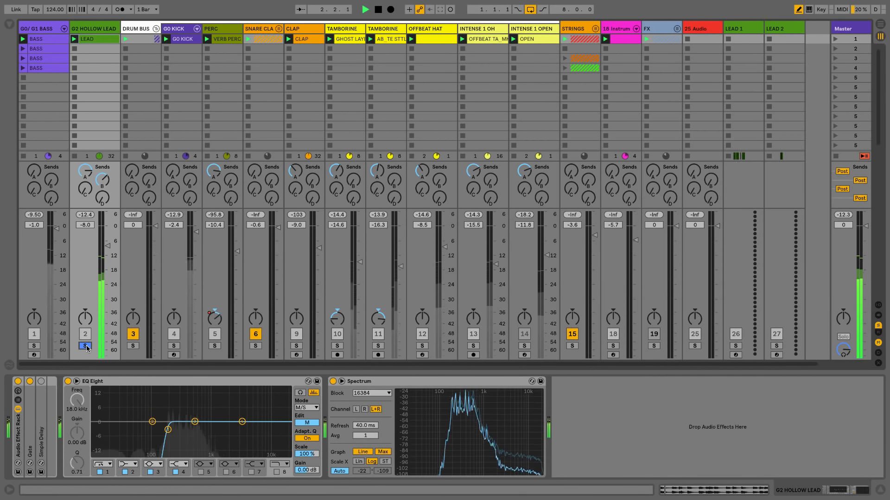
left_click_drag(104, 252, 106, 244)
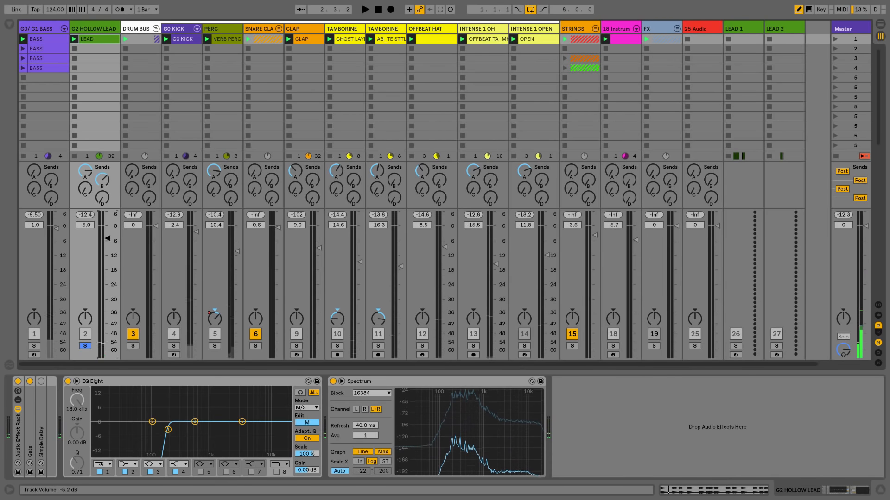
key("space")
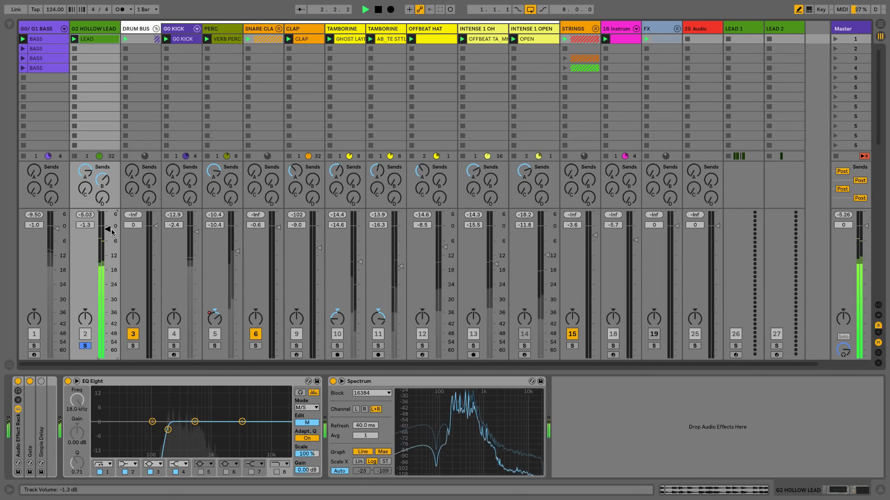
Step: Reveal the return tracks and display the B Break Delay return's device chain
key("super+alt+r")
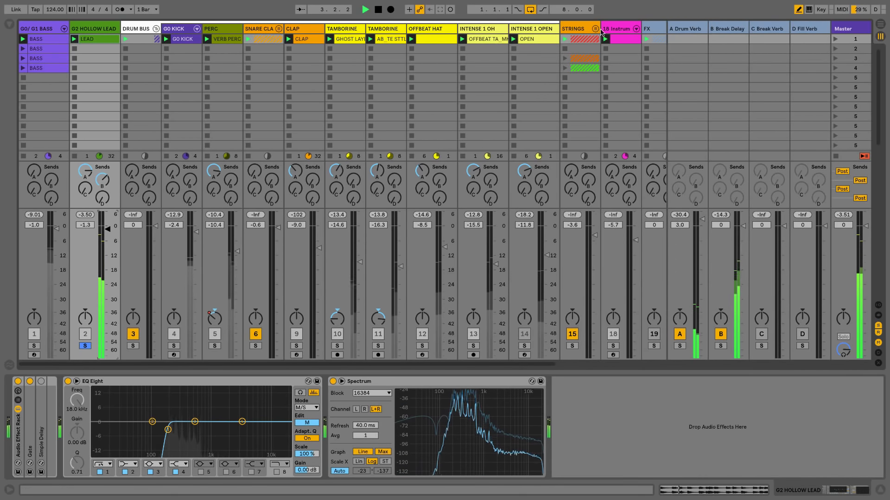
left_click(720, 28)
key("space")
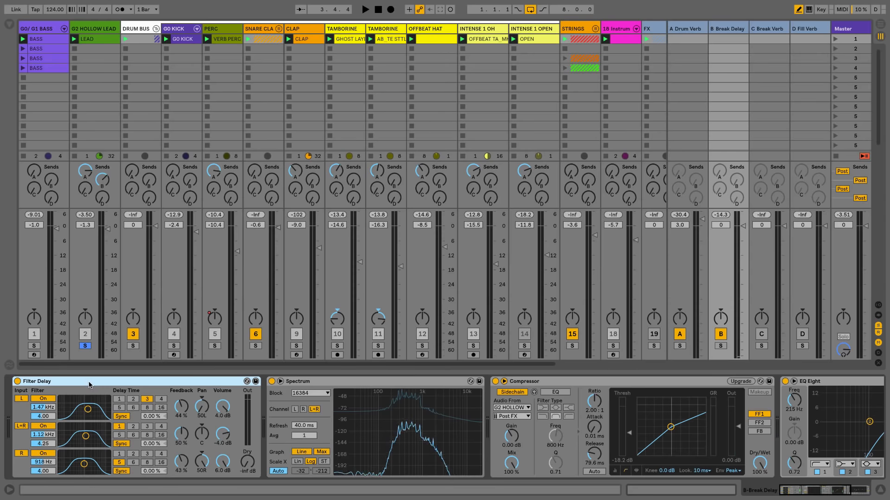
Step: Search the browser for 'delay syn' and load Delay Syndicate onto the B Break Delay return
left_click(300, 382)
key("ctrl+f")
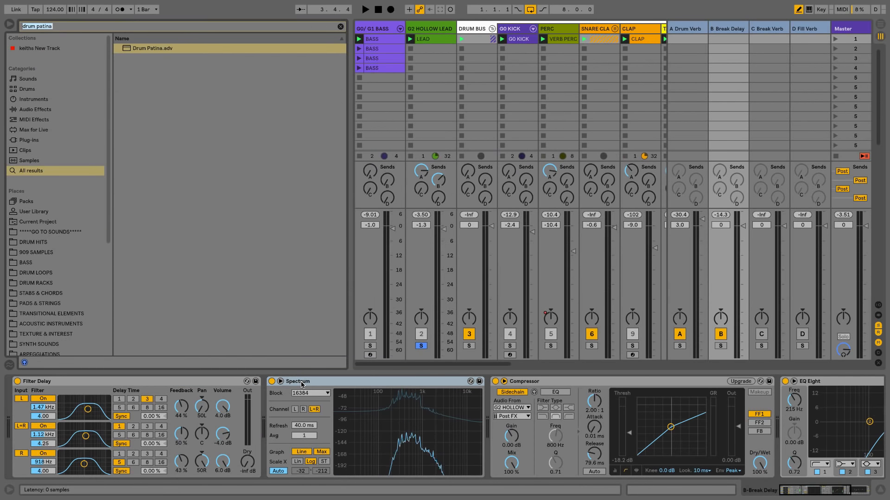
type("delay syn")
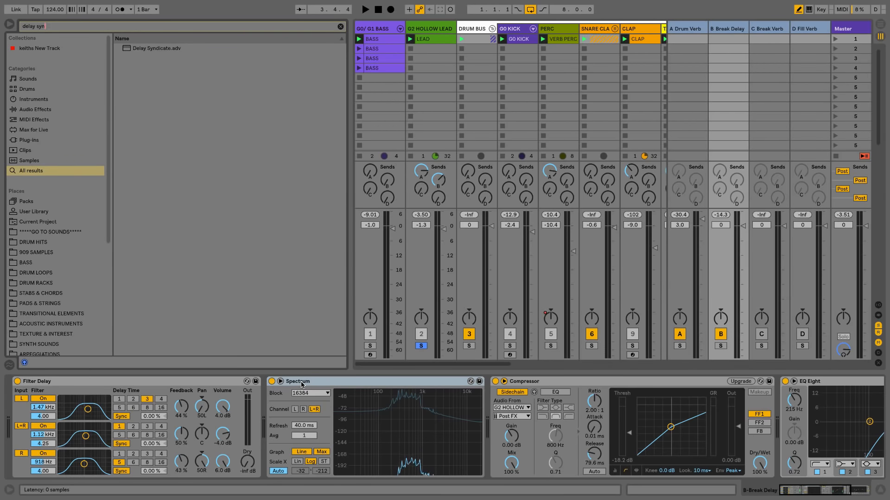
key("Down")
key("Return")
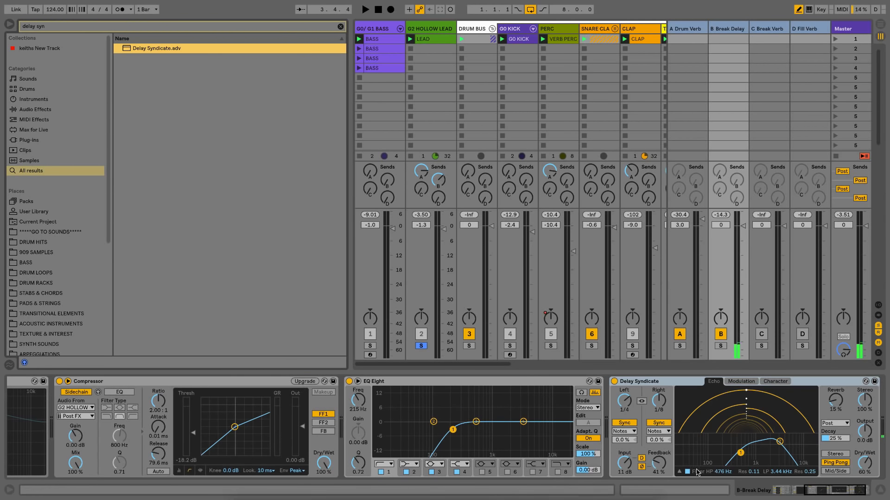
Step: Place Delay Syndicate right after Filter Delay, switch Filter Delay off, and hide the browser
left_click_drag(671, 382, 66, 409)
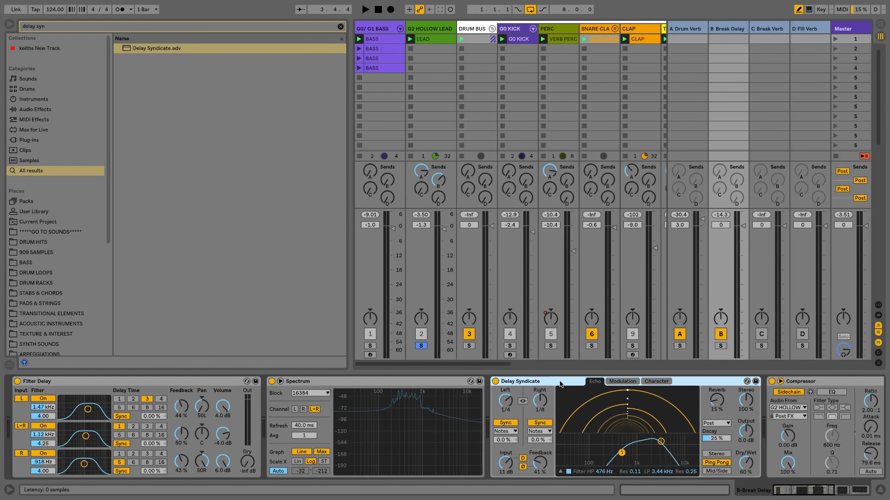
left_click_drag(419, 391, 262, 407)
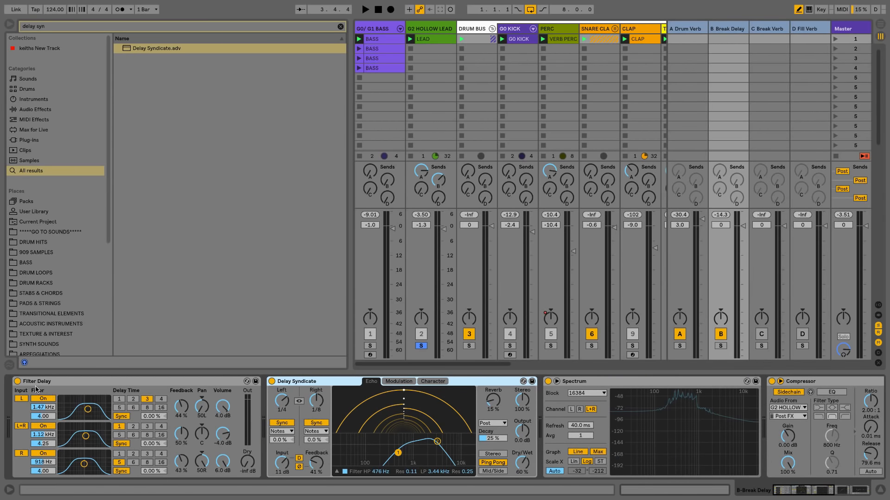
left_click(18, 382)
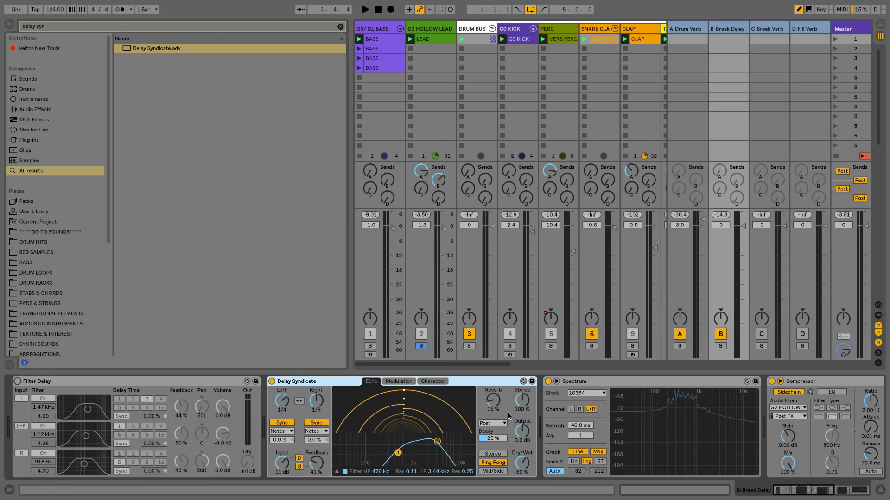
key("space")
key("ctrl+alt+b")
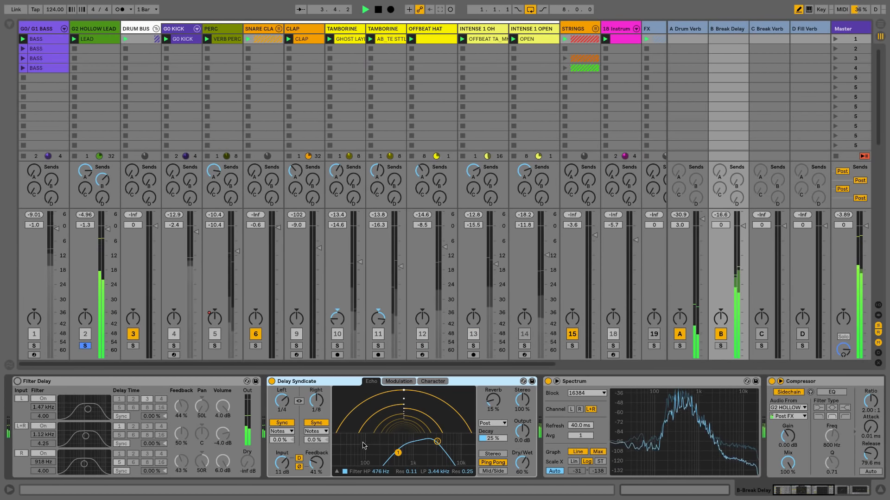
Step: Raise Delay Syndicate's output to 4.8 dB, set Dry/Wet to 100 %, and make both delay times dotted 1/8
key("space")
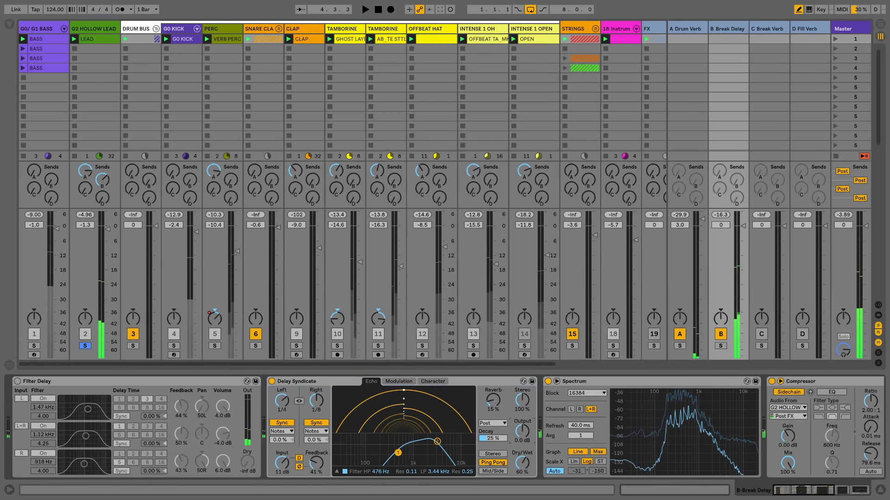
left_click_drag(522, 431, 522, 424)
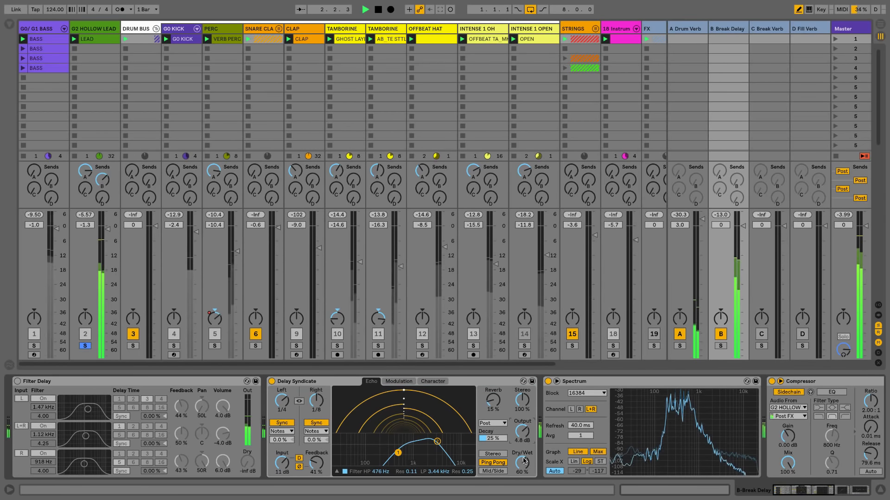
key("space")
left_click_drag(523, 463, 522, 431)
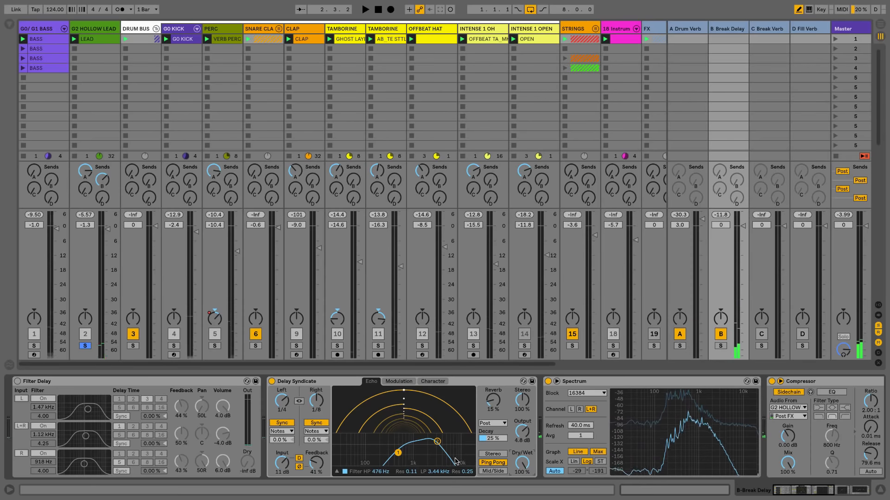
key("space")
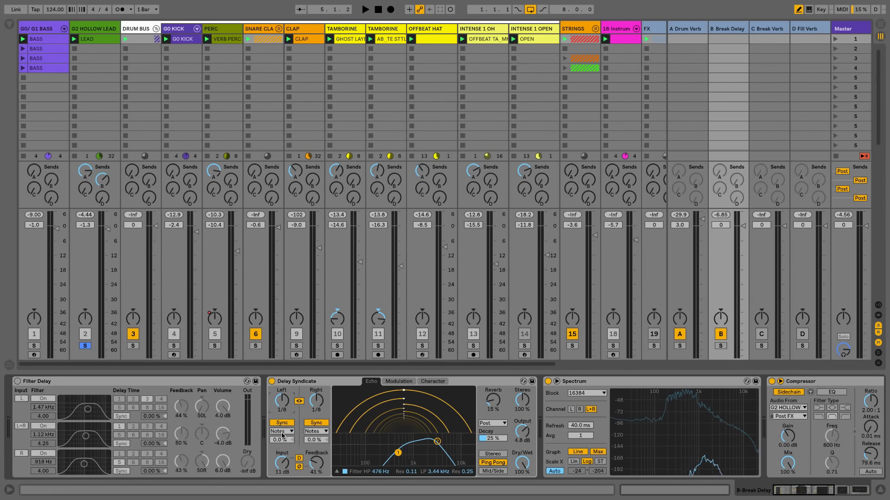
left_click(285, 457)
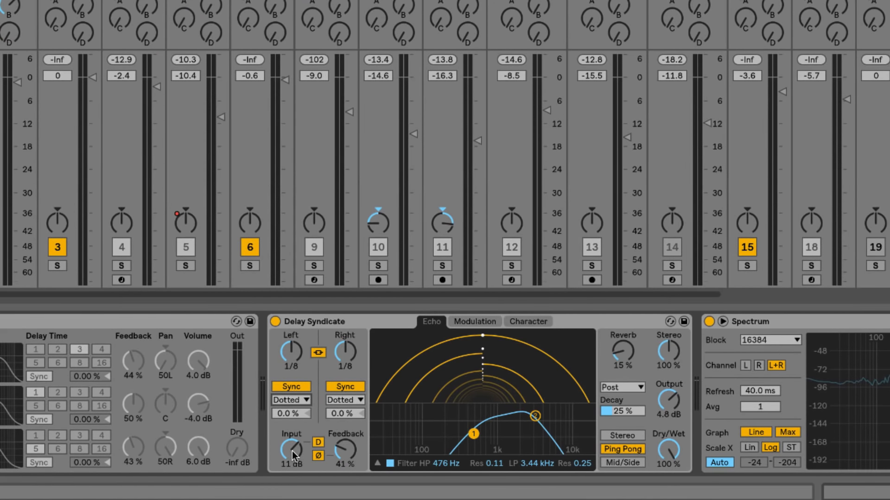
left_click_drag(292, 451, 292, 414)
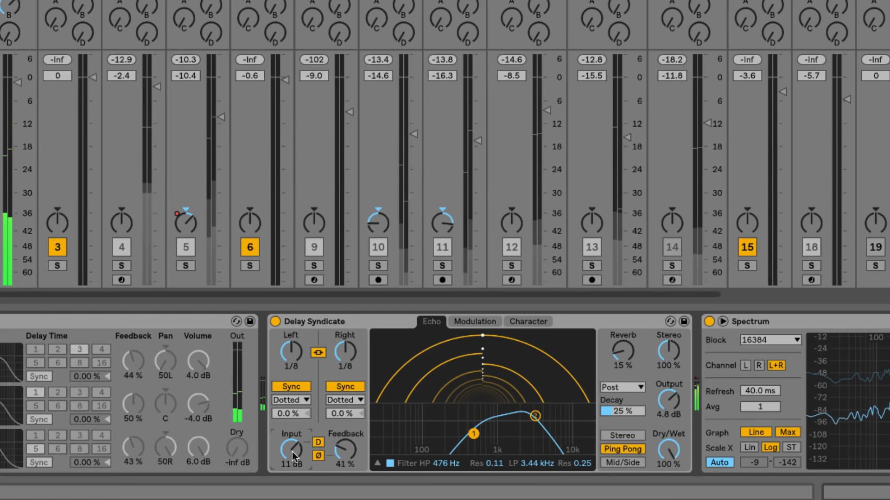
left_click_drag(292, 452, 291, 488)
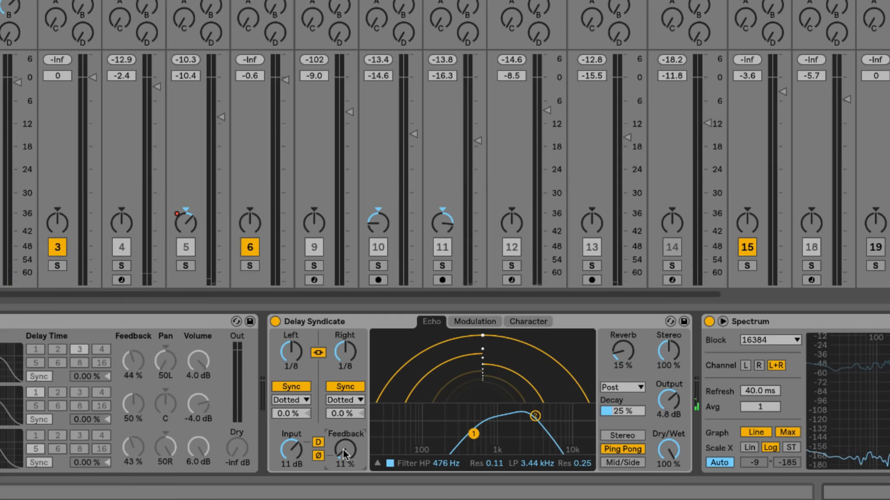
left_click_drag(342, 449, 343, 477)
key("ctrl+z")
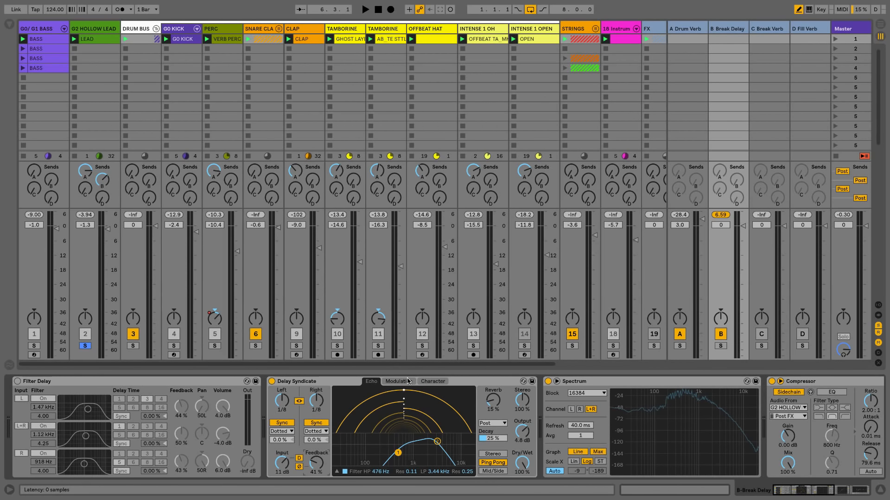
Step: Switch on Delay Syndicate's Noise character with Amount 100 % and Morph 80 %
left_click(437, 384)
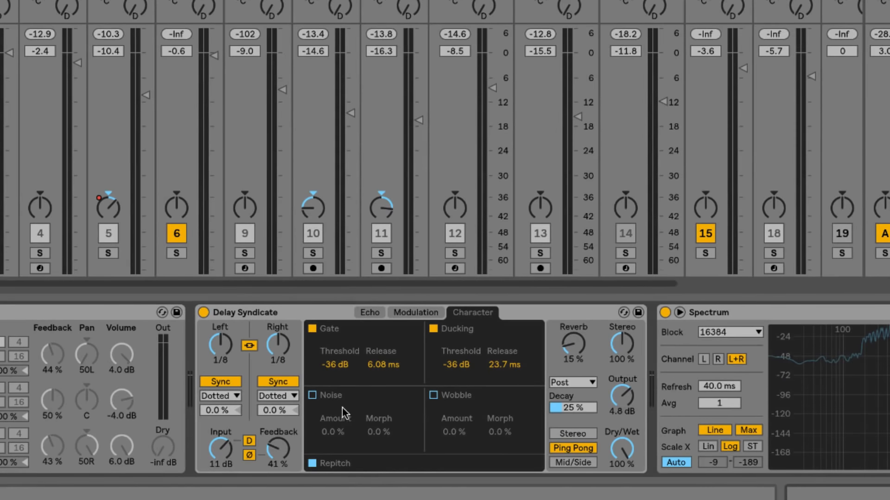
left_click(313, 396)
key("space")
left_click_drag(336, 433, 335, 364)
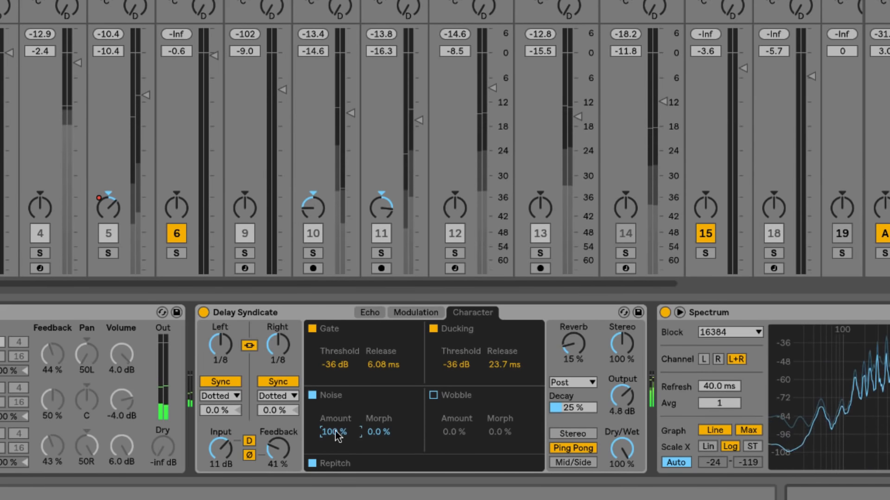
left_click(378, 431)
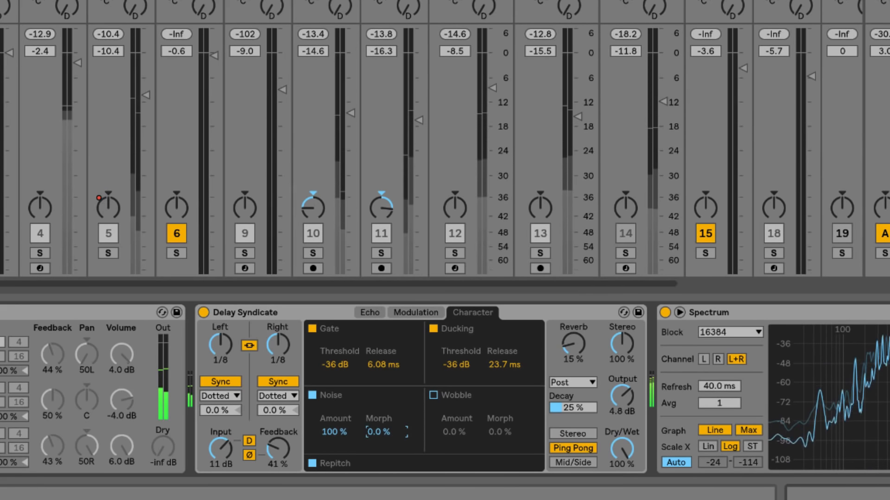
left_click_drag(378, 431, 378, 347)
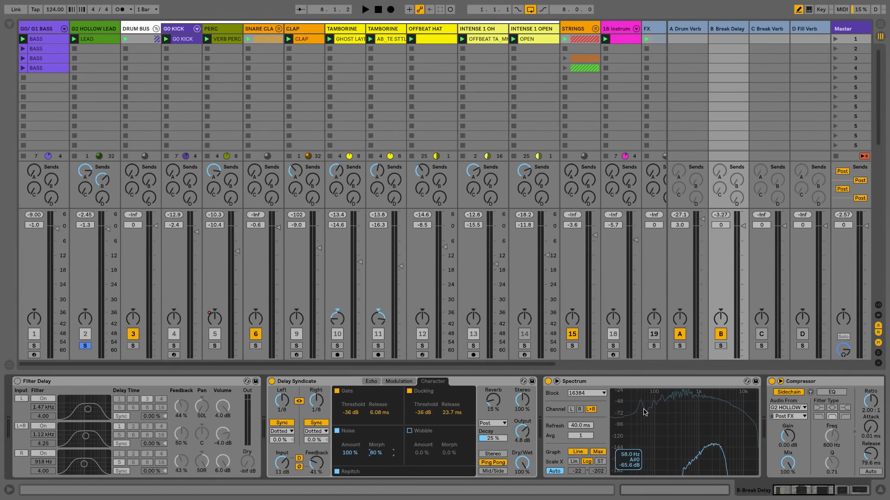
Step: Load EQ Eight from an 'eq' browser search, then delete the EQ Eight devices so the chain ends at the Compressor
key("ctrl+f")
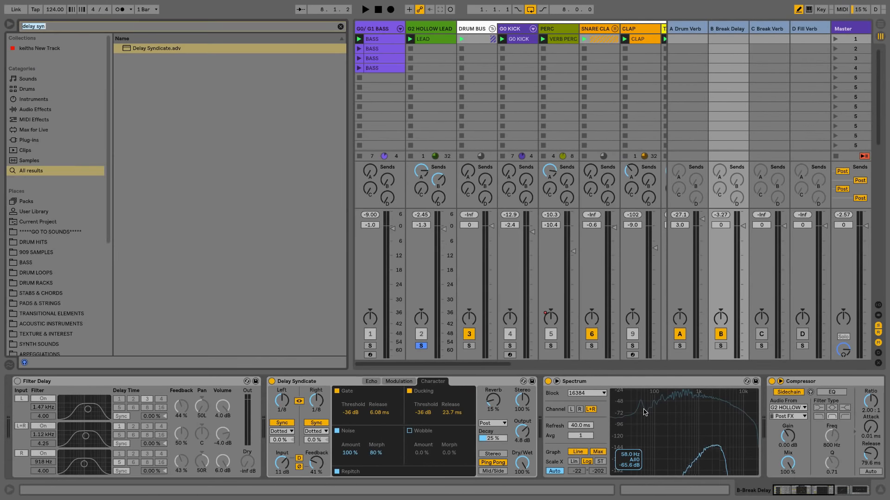
type("e")
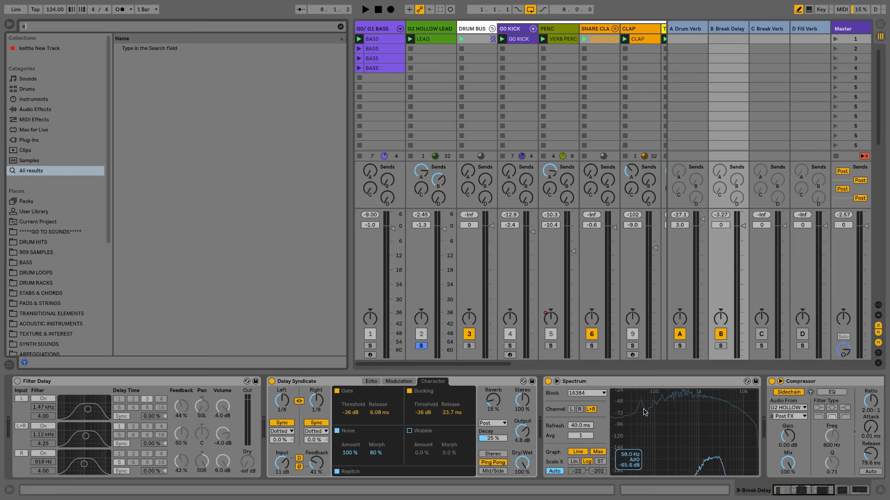
type("q")
key("Down")
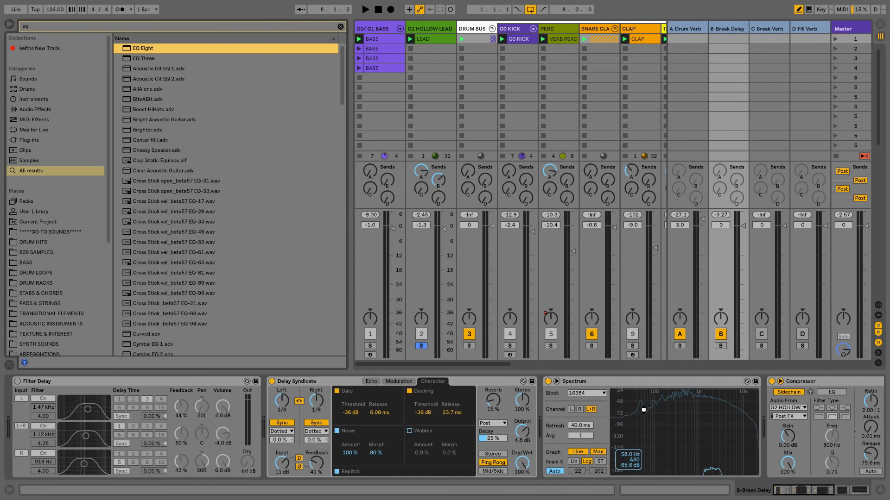
key("Return")
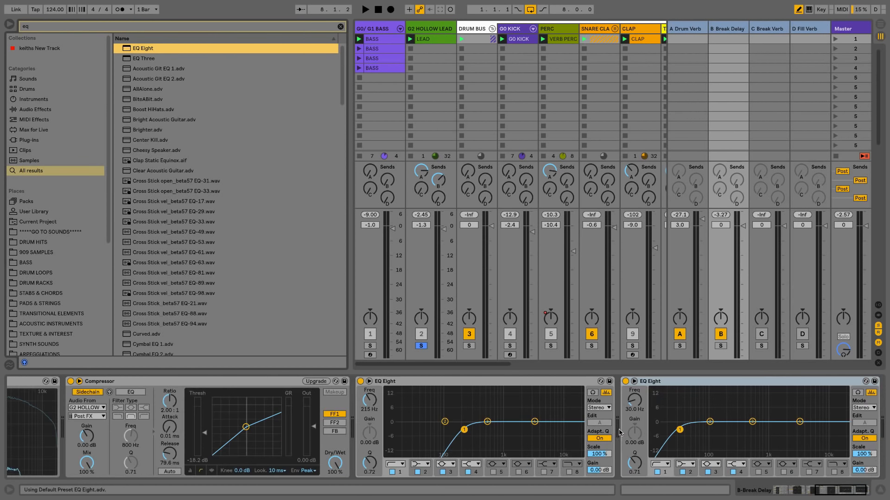
left_click(672, 382)
key("Delete")
key("Delete")
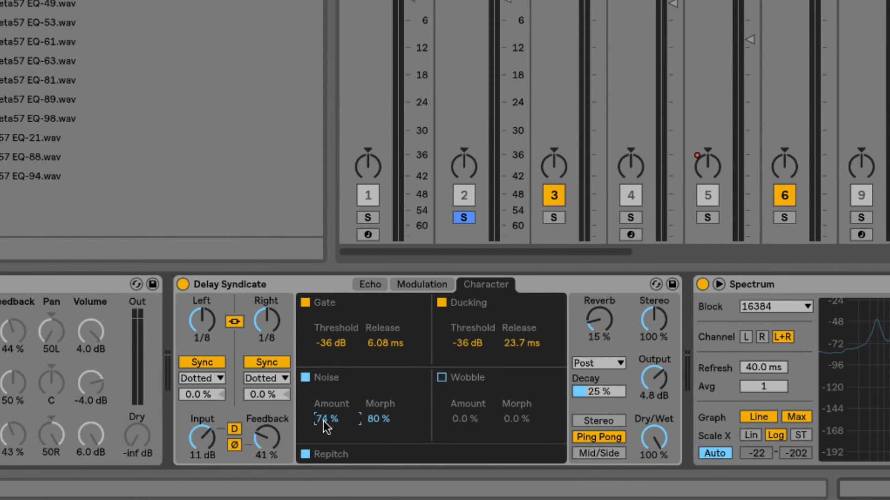
Step: Lower Delay Syndicate's Noise Amount to 37 % and bring back its Echo page
left_click(347, 418)
key("space")
left_click_drag(347, 419, 327, 419)
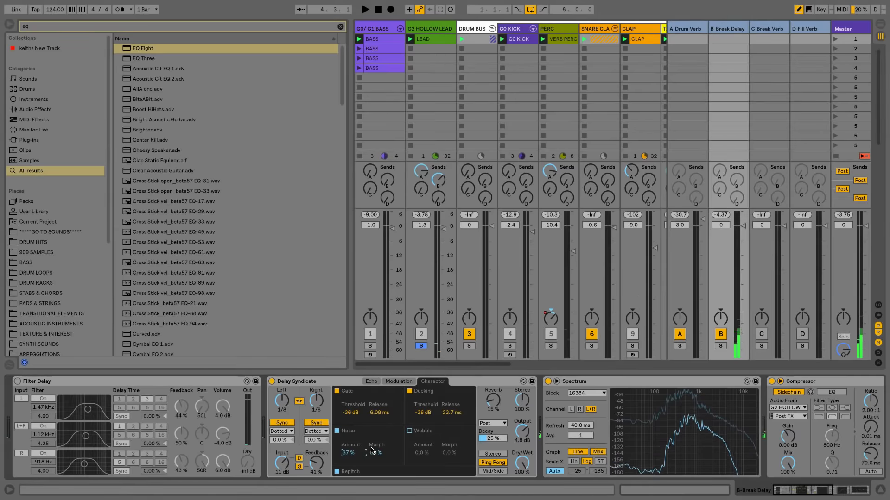
left_click(319, 384)
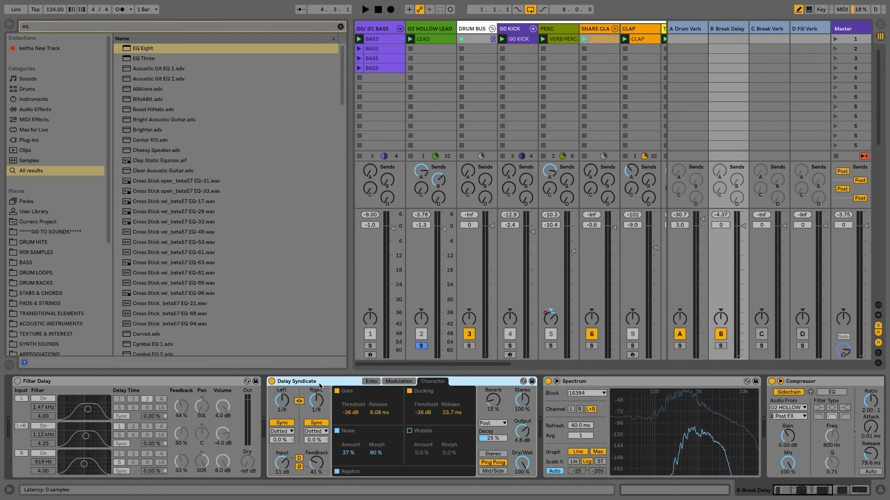
left_click(372, 381)
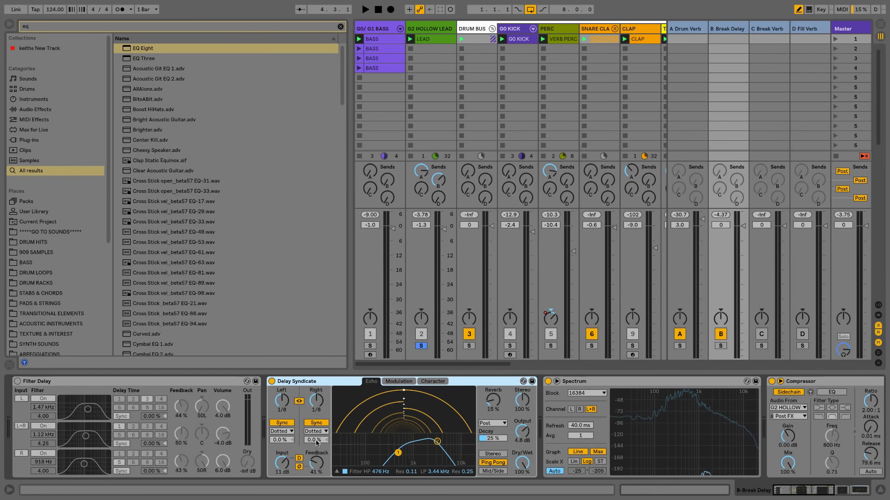
Step: Map the m key to the on/off switches of Delay Syndicate, Punchy Driven and Drum Patina
left_click(821, 9)
left_click(310, 399)
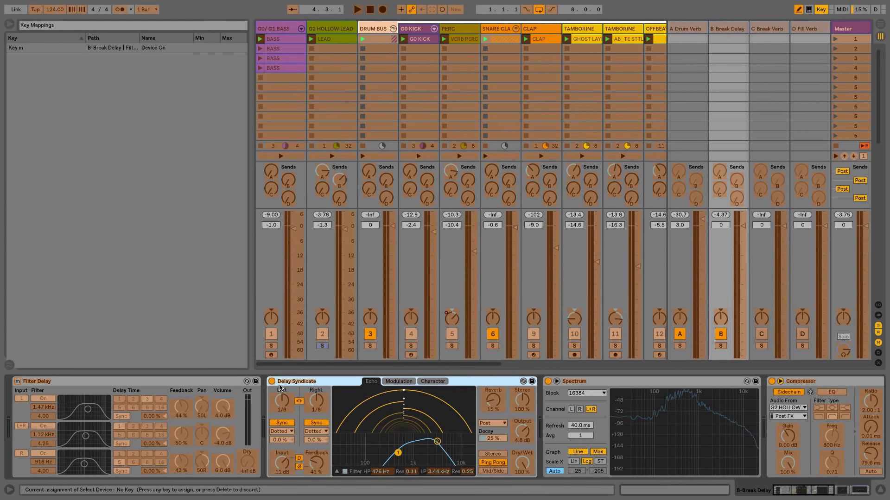
left_click(272, 382)
key("m")
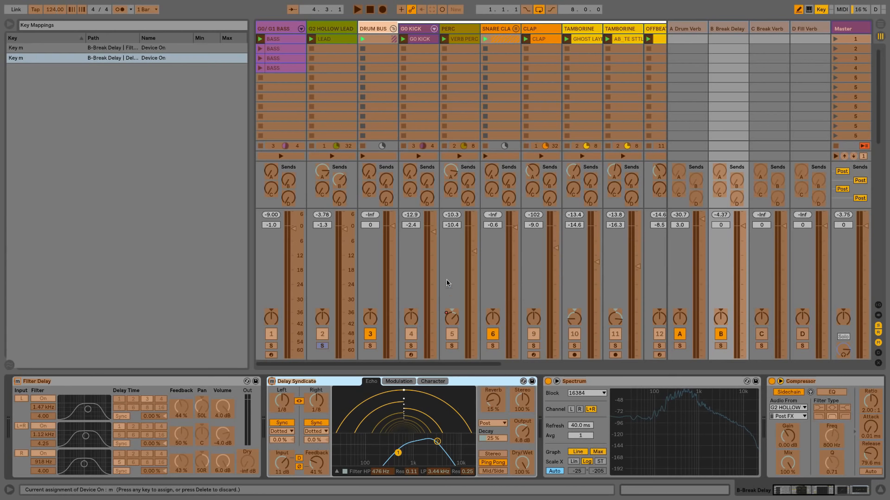
left_click(373, 30)
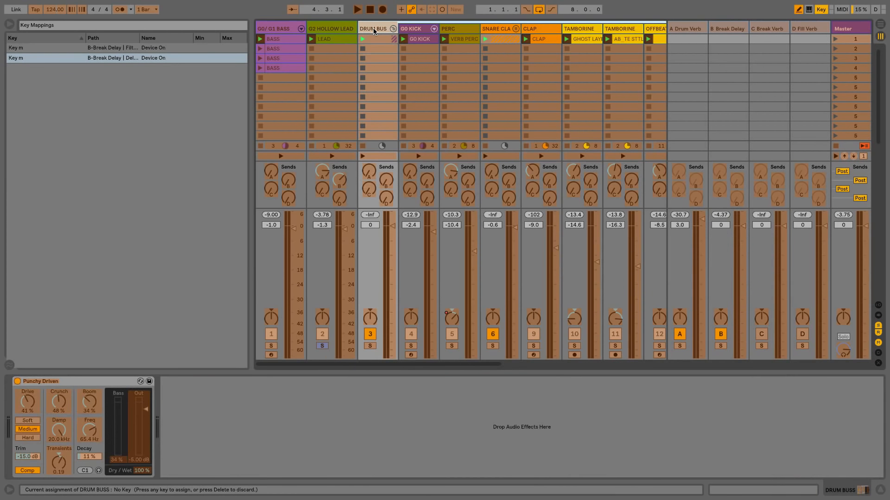
left_click(19, 382)
key("m")
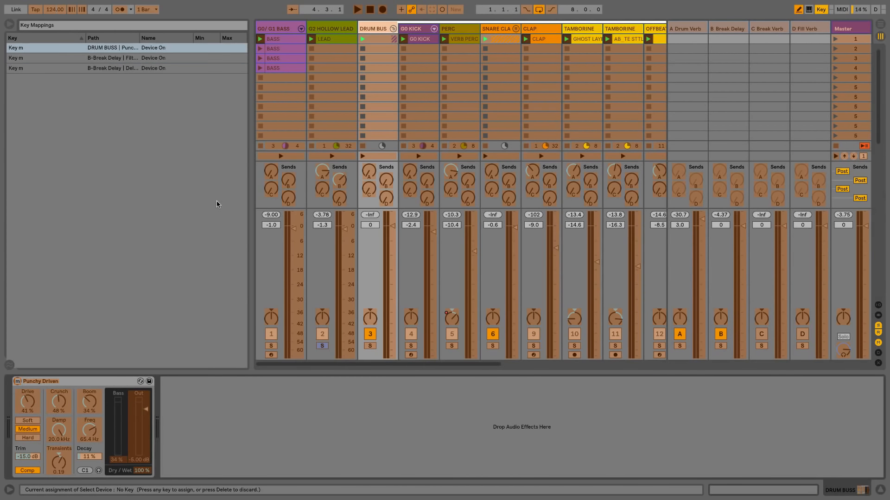
left_click(287, 32)
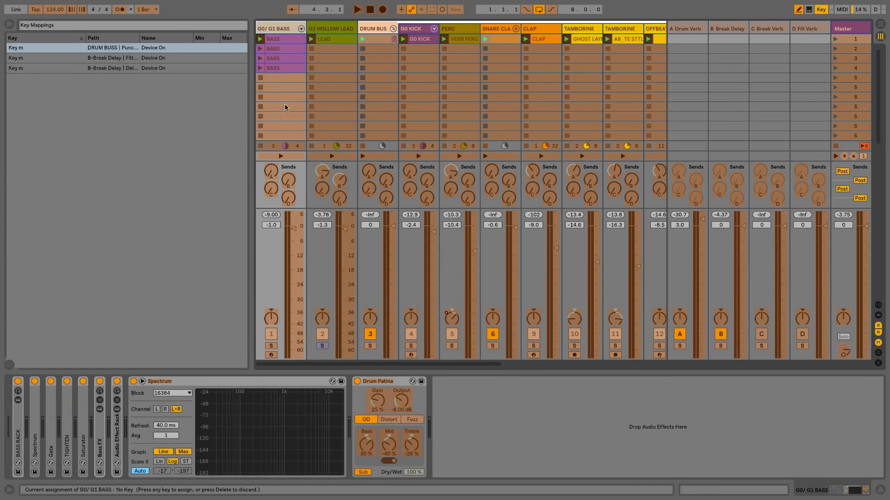
left_click(357, 381)
key("m")
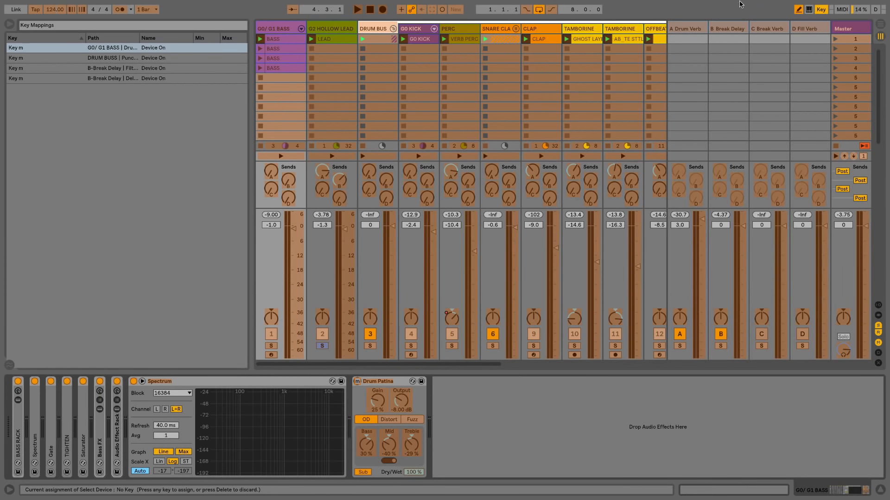
left_click(821, 8)
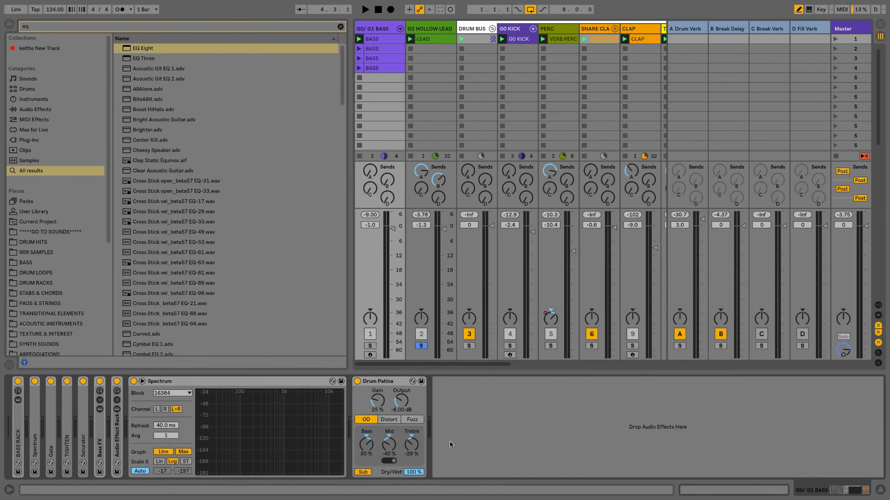
Step: Audition the B Break Delay chain, toggle from Filter Delay to Delay Syndicate, and hide the browser
left_click(729, 28)
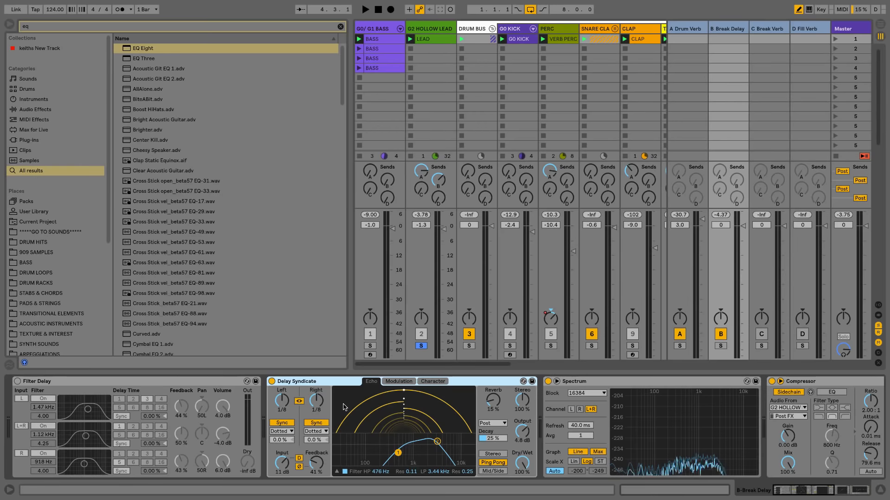
key("space")
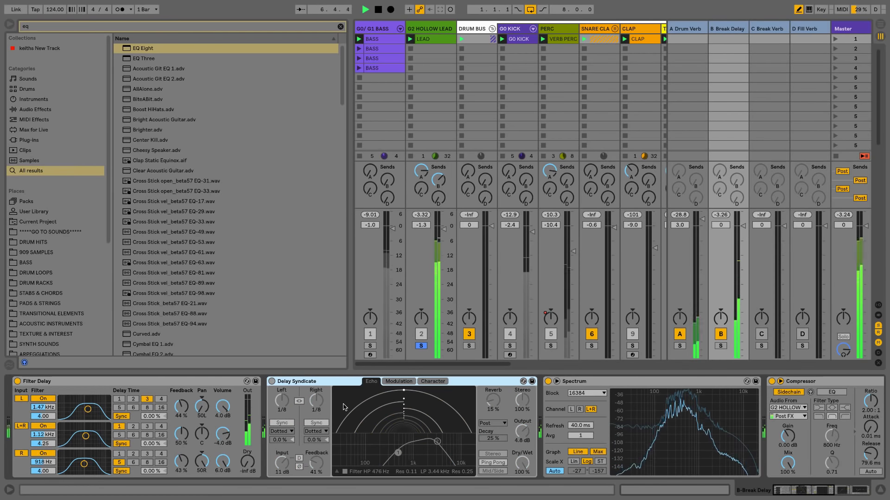
key("space")
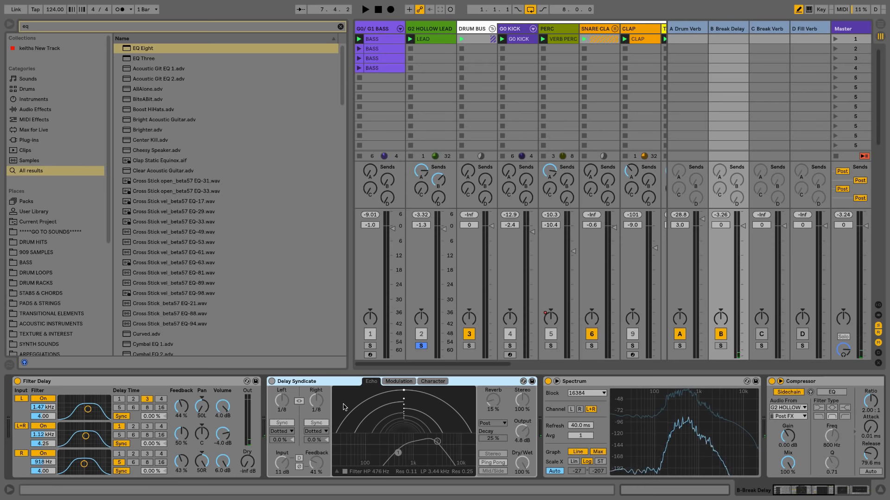
key("a")
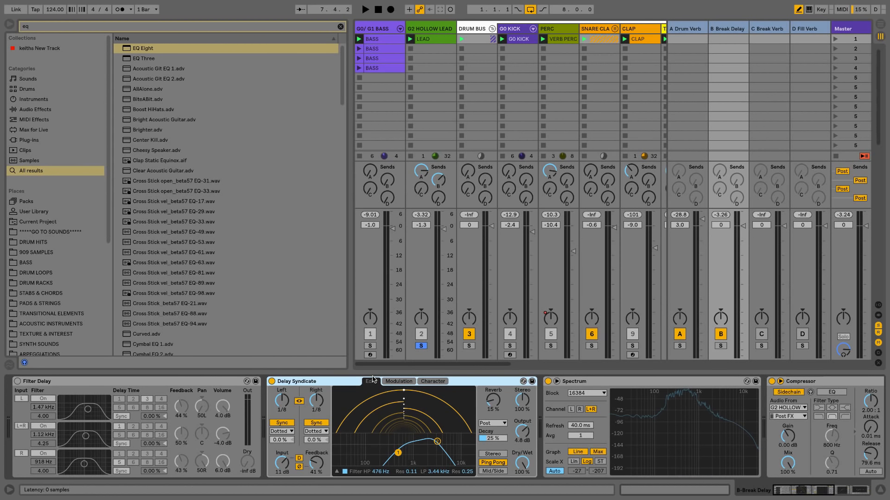
key("ctrl+alt+b")
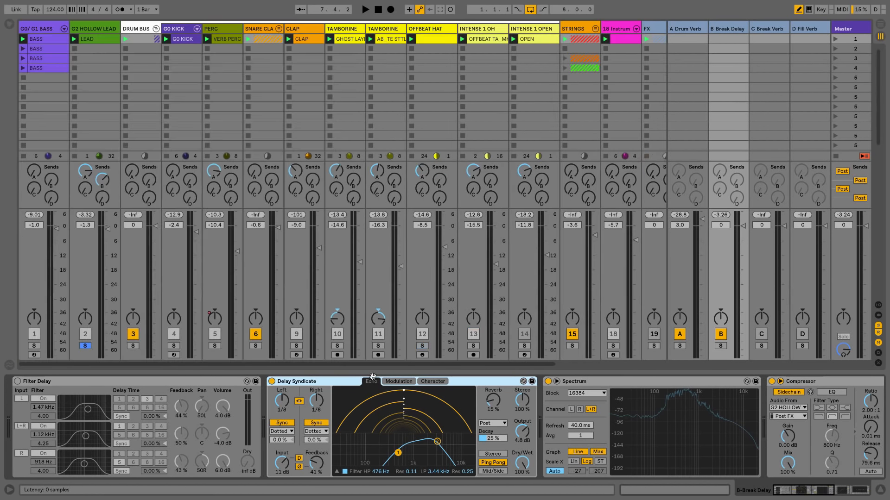
Step: Unsolo track 2 and play the full set, stopping at 6.2.2
left_click(85, 347)
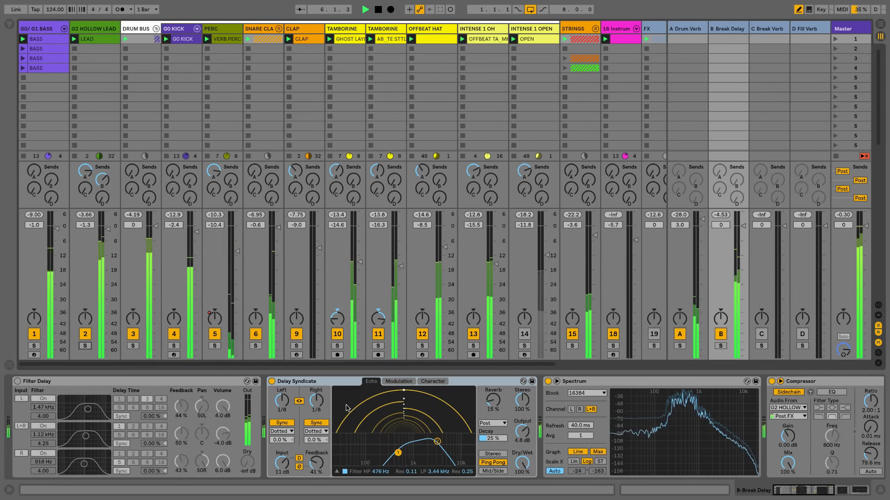
key("space")
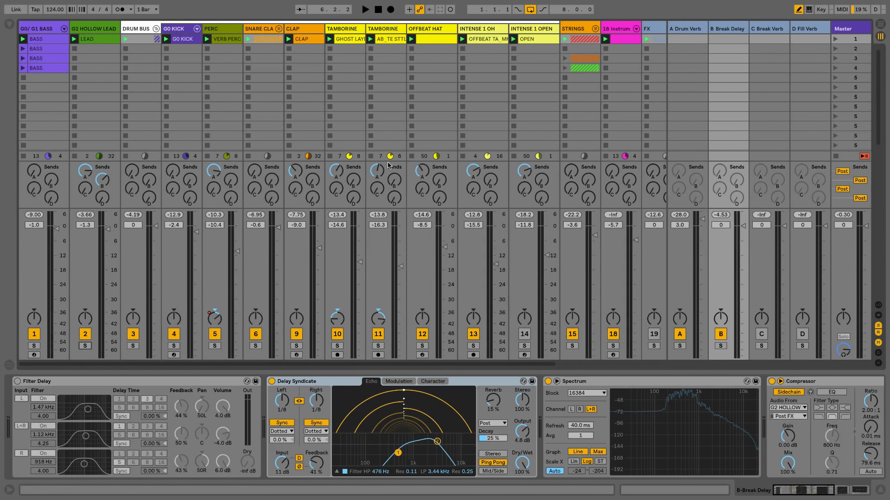
Step: Solo track 18's Instrument Rack, review Arpeggiate Me's wavetable and filter lists, then show the Analog chain
left_click(606, 30)
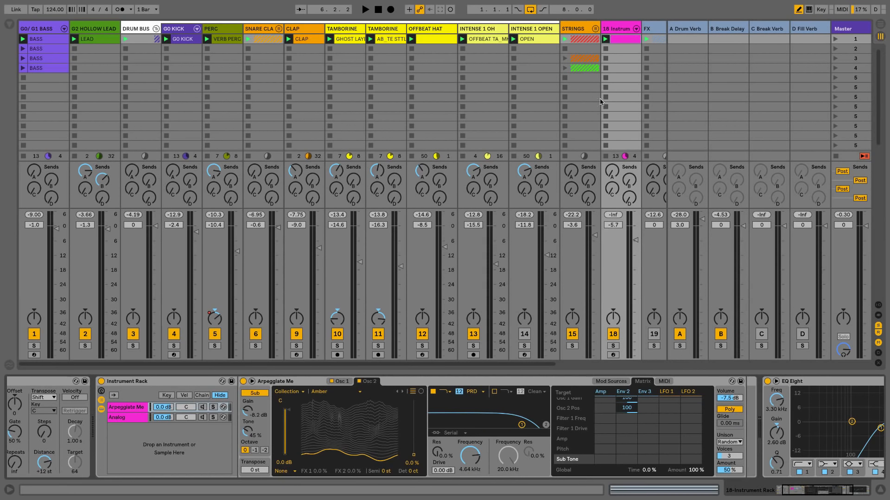
left_click(612, 345)
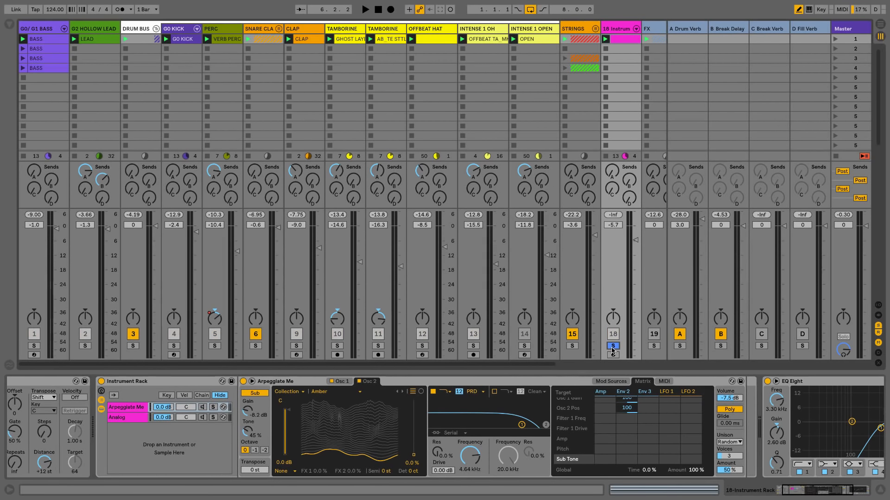
left_click(150, 455)
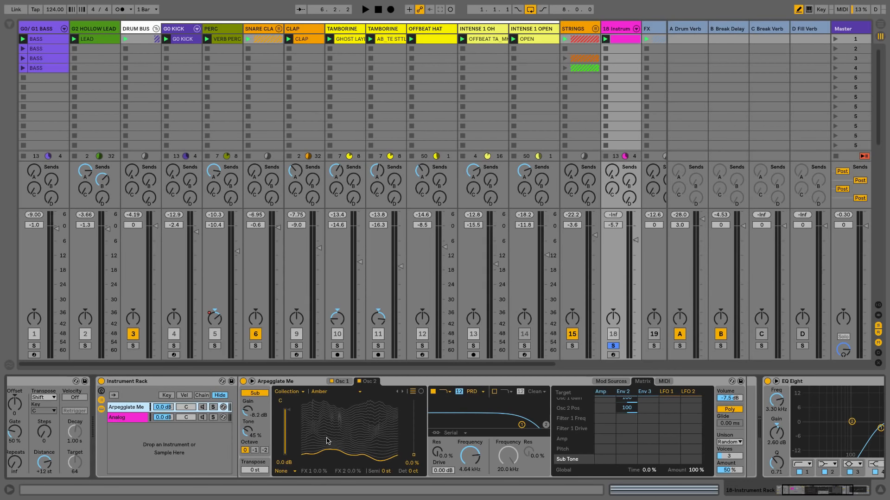
left_click(287, 392)
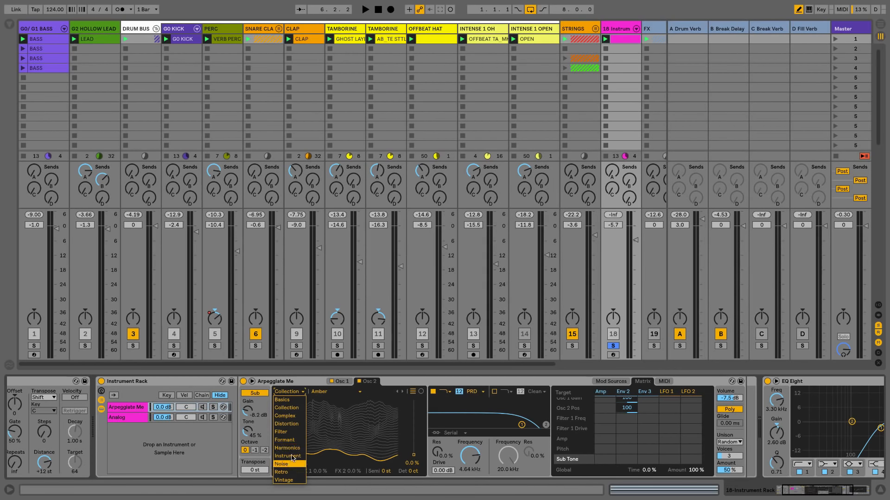
left_click(320, 379)
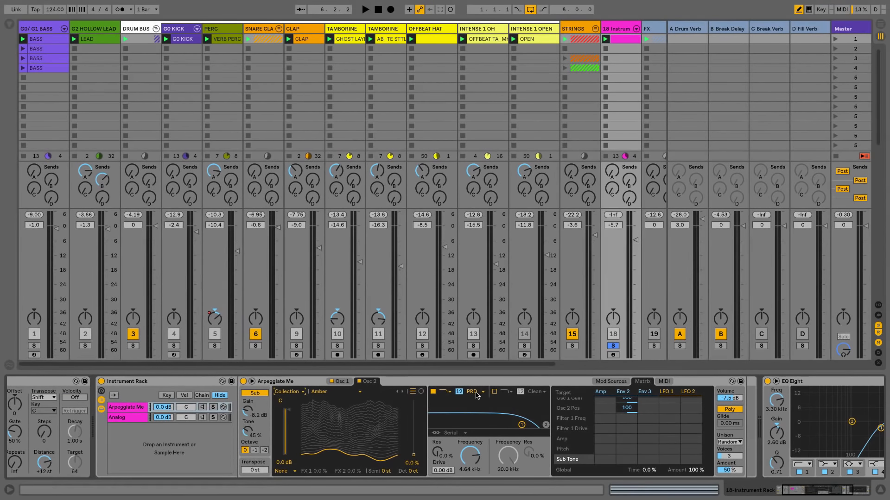
left_click(475, 395)
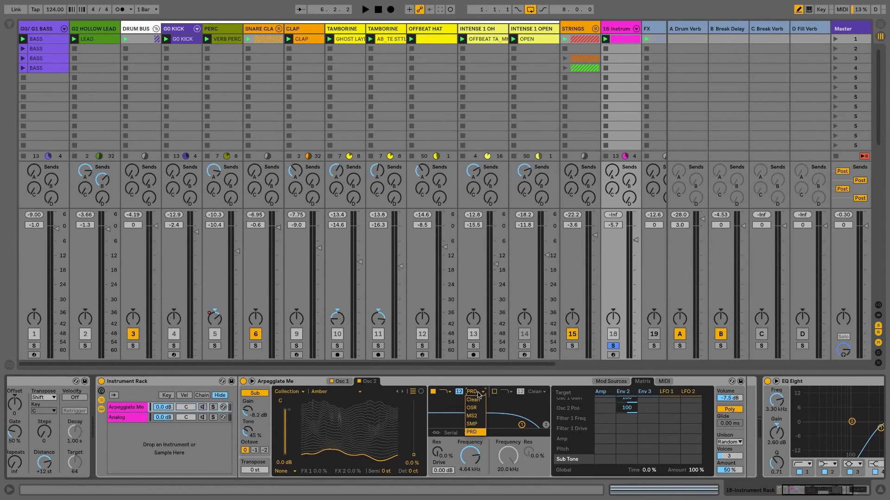
left_click(460, 383)
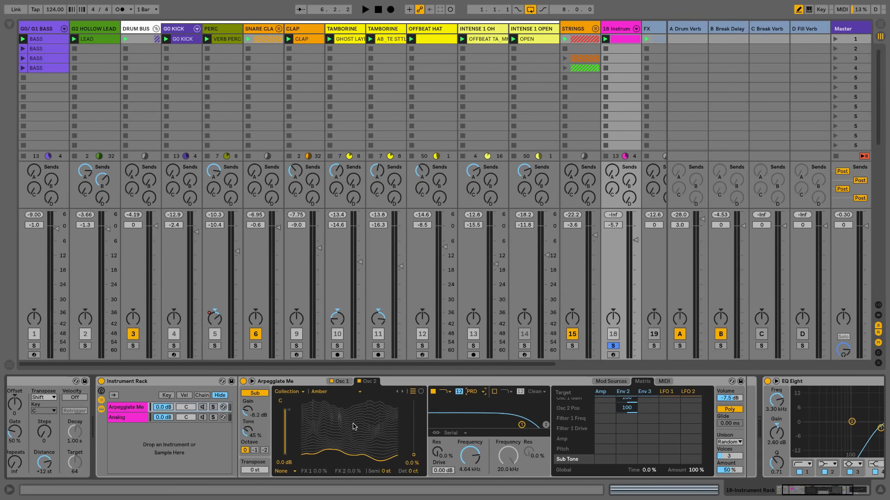
left_click(126, 418)
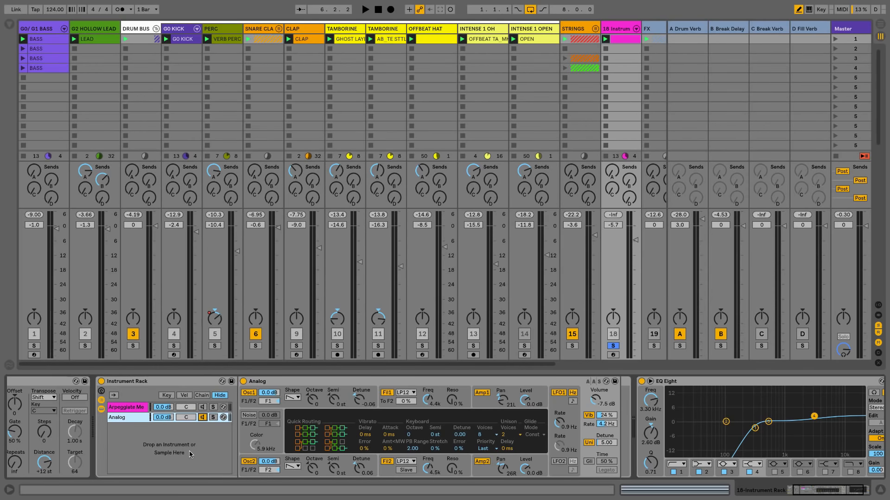
Step: Mute the Analog chain, raise track 18 to -0.7 dB, and play with Analog soloed
left_click(203, 417)
left_click_drag(635, 240, 635, 234)
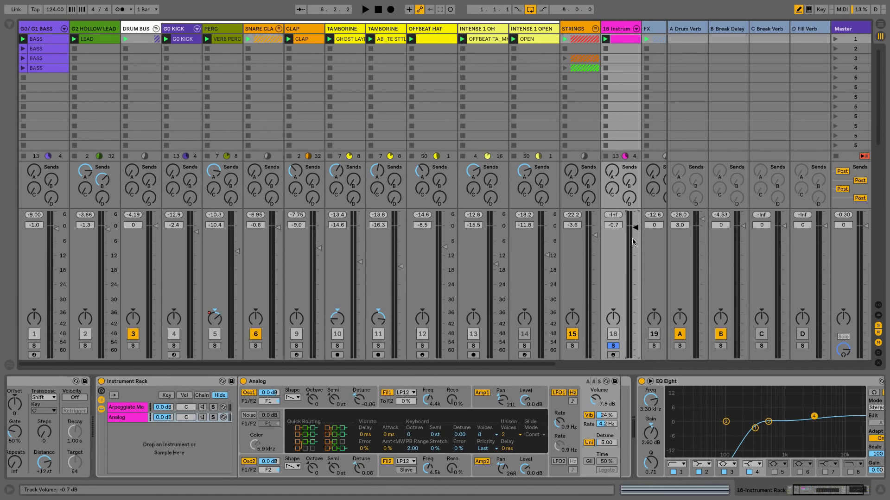
left_click(213, 417)
scroll(189, 460, "left", 2)
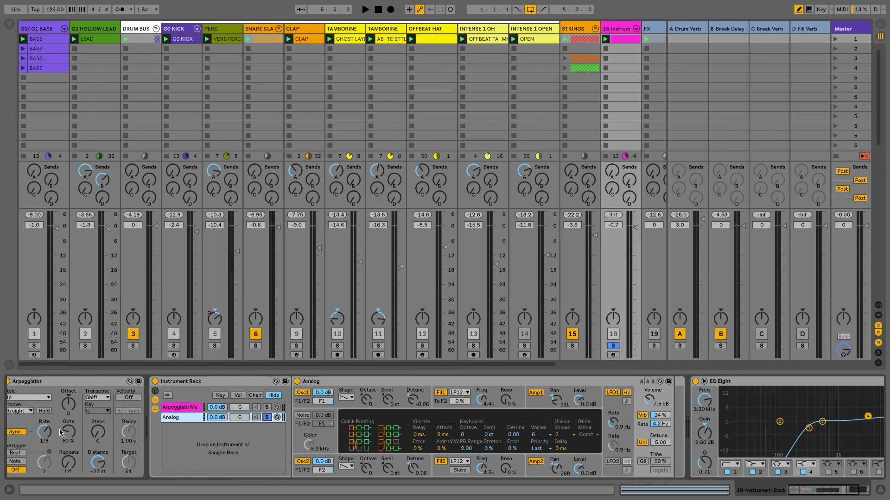
scroll(194, 455, "right", 2)
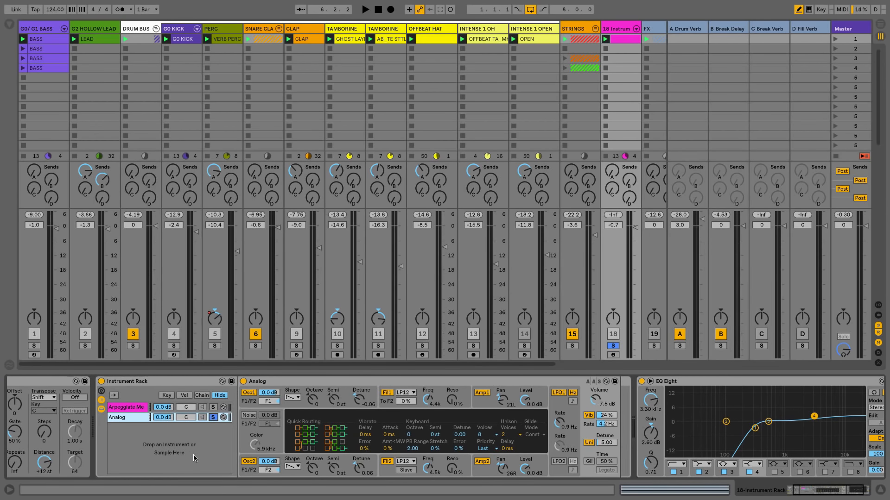
key("space")
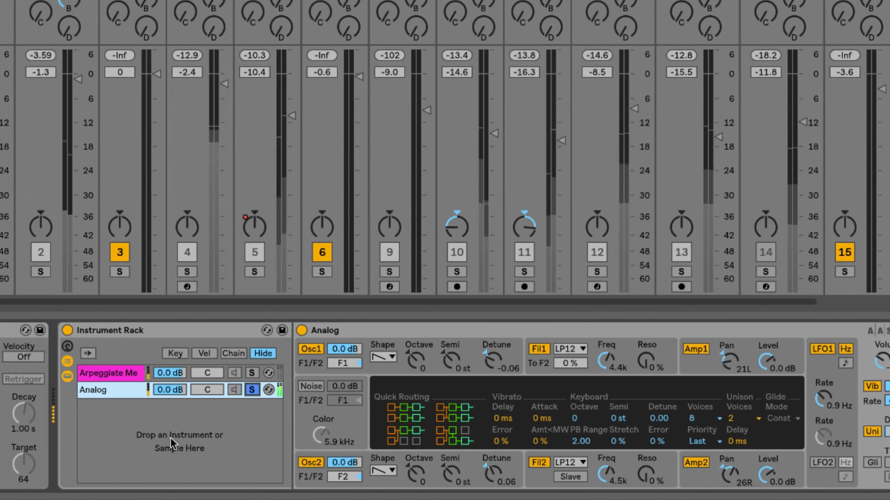
Step: Compare the Arpeggiate Me and Analog chains by alternating solos, then unsolo Arpeggiate Me
left_click(126, 374)
left_click(252, 373)
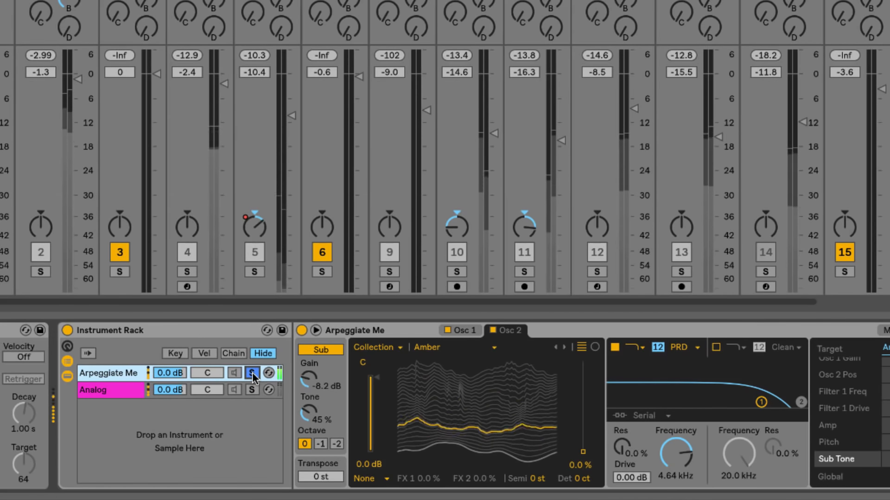
left_click(251, 389)
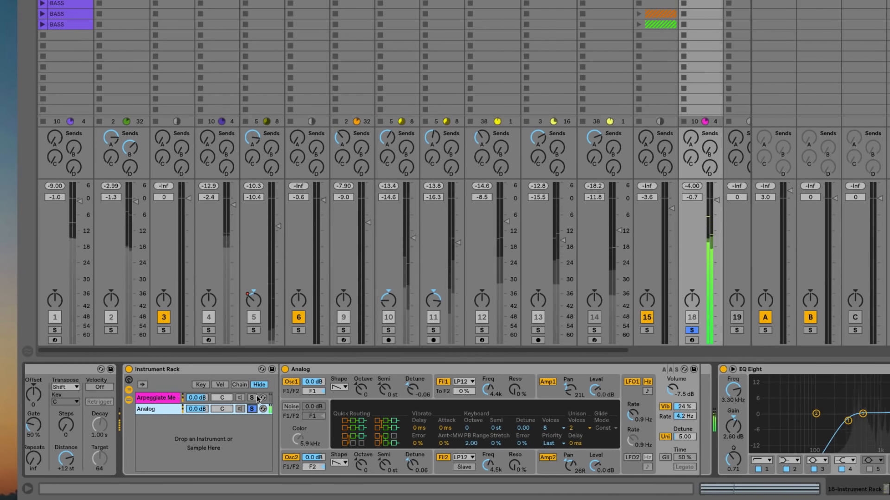
left_click(252, 398)
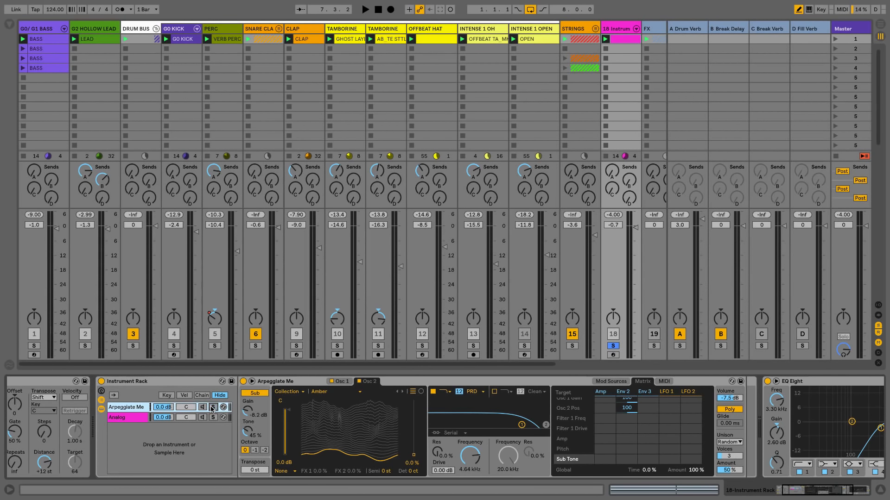
left_click(214, 408)
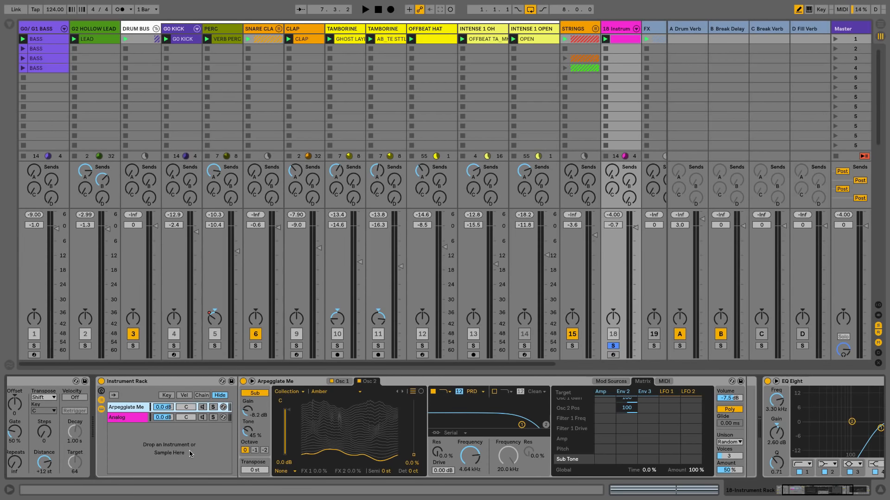